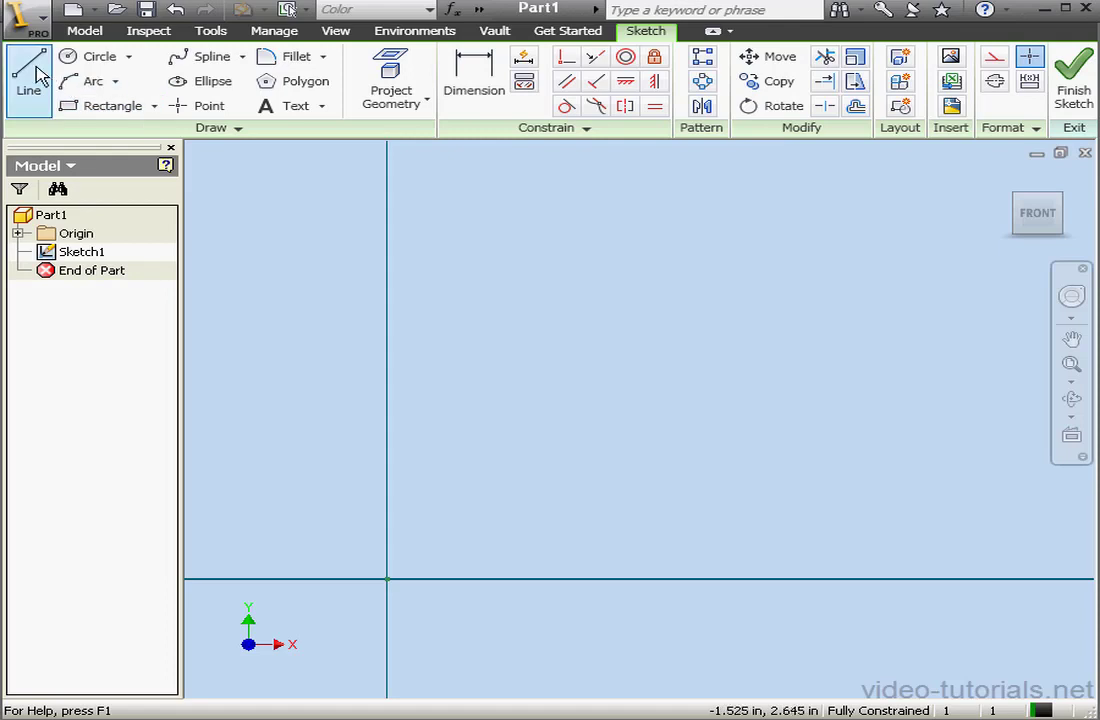
Sketch a closed five-sided profile of lines above and right of the origin, with the upper right corner cut diagonally
click(32, 74)
click(436, 544)
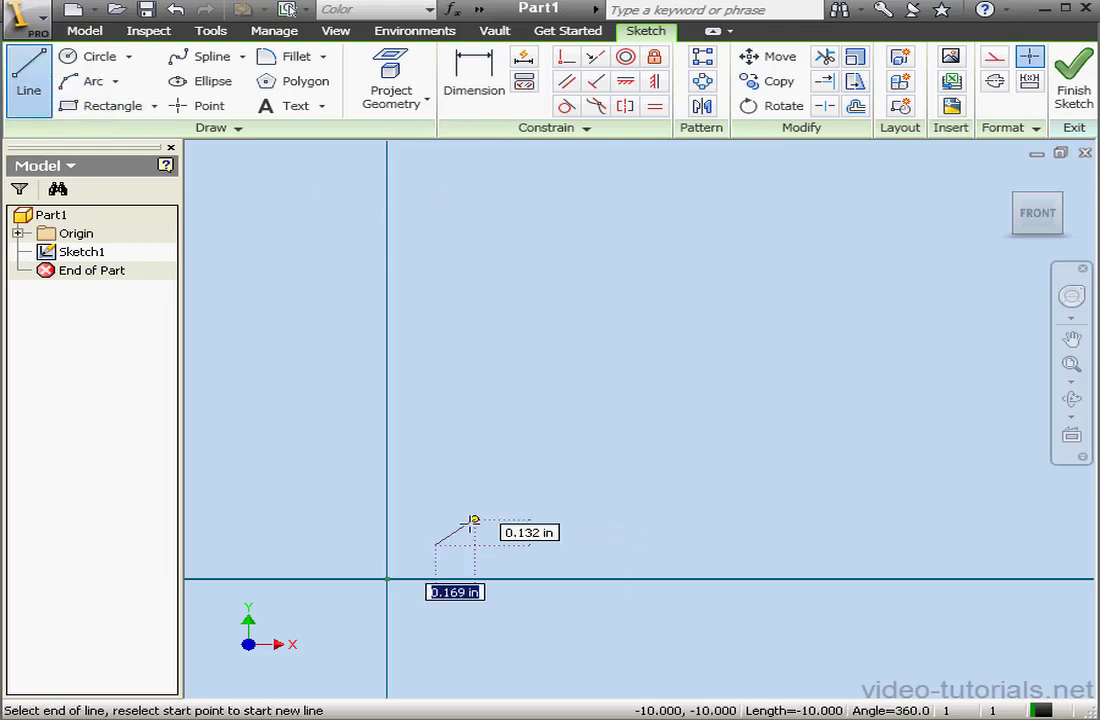
click(435, 394)
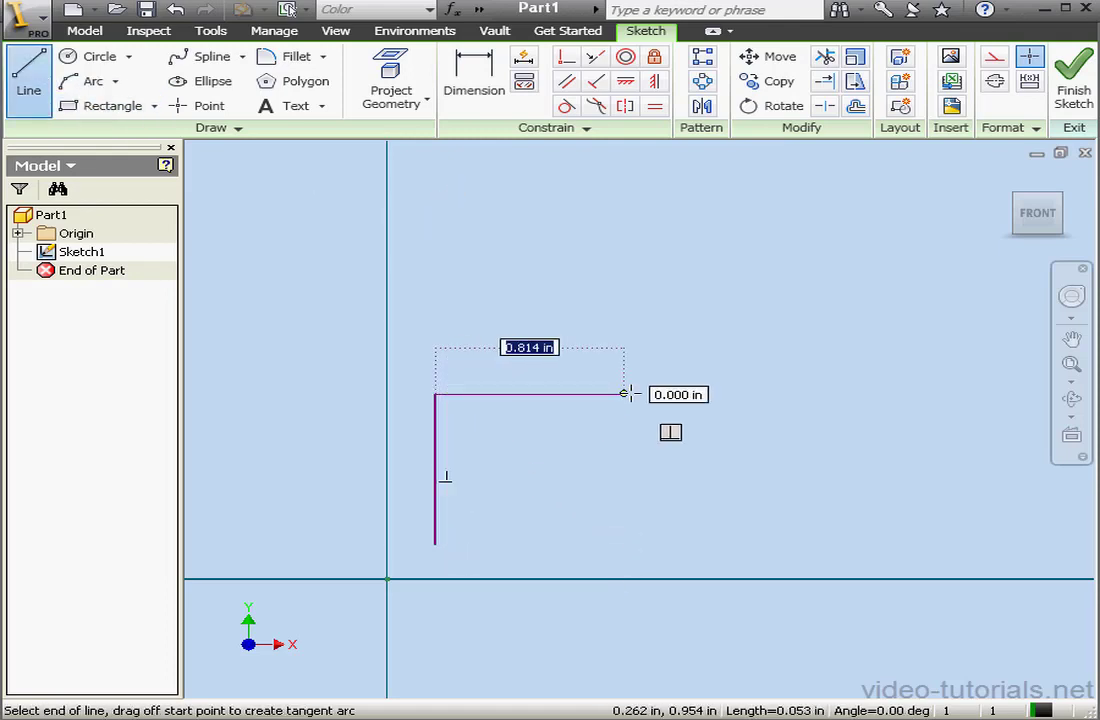
click(714, 394)
click(766, 435)
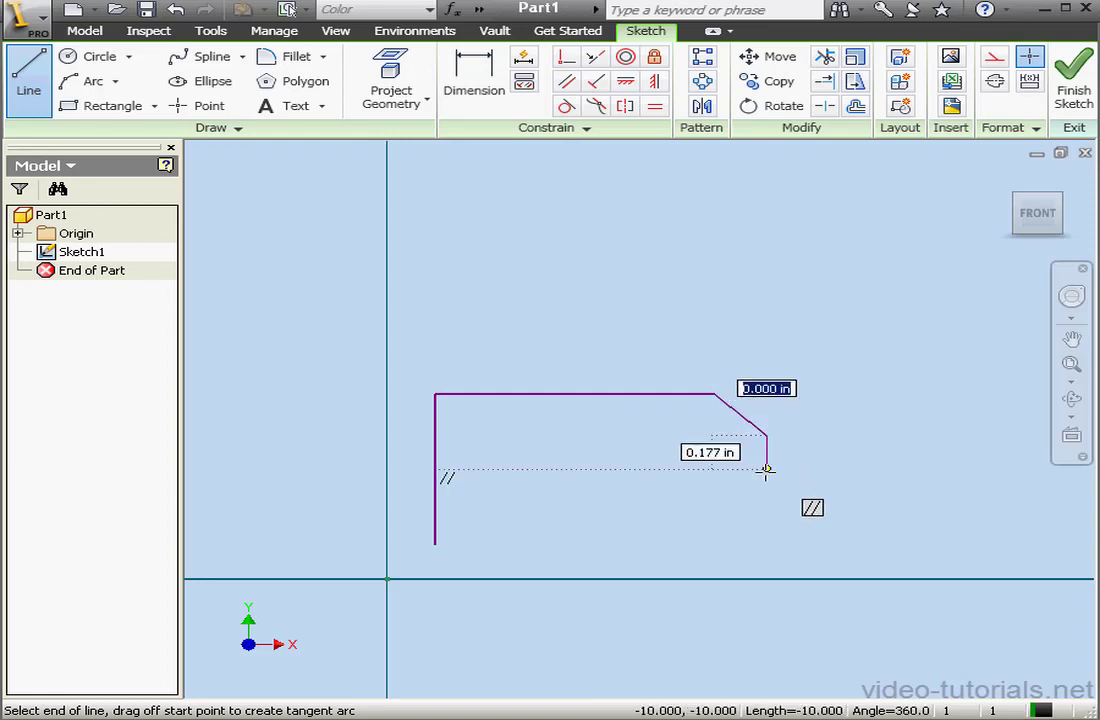
click(766, 544)
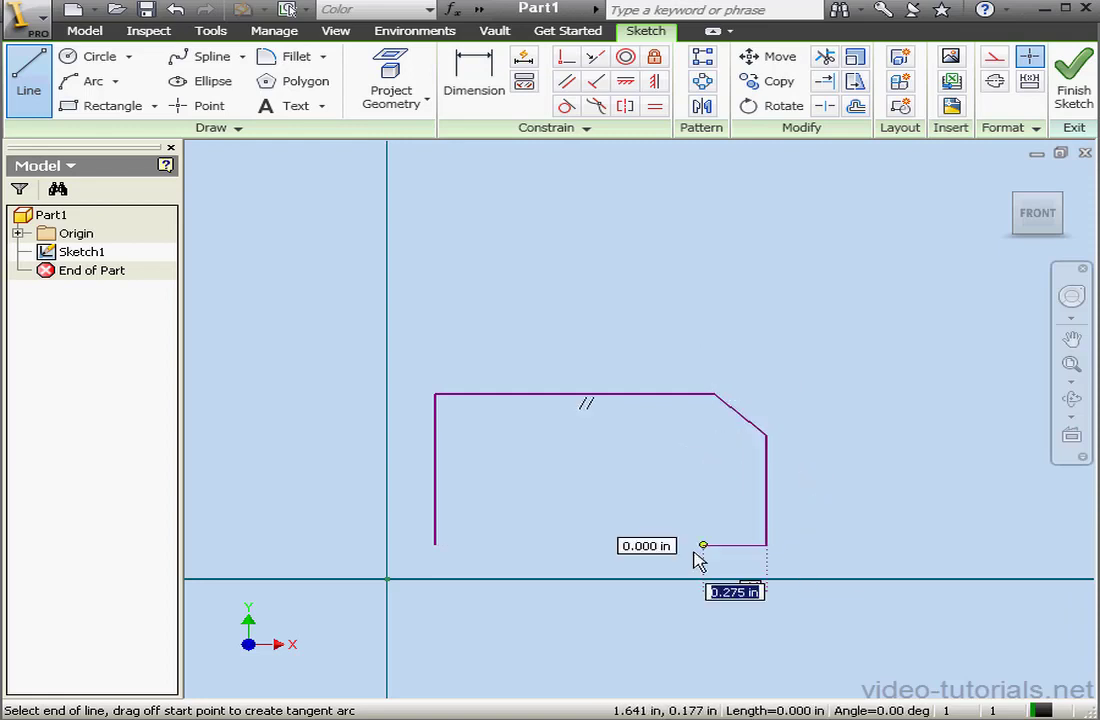
click(436, 544)
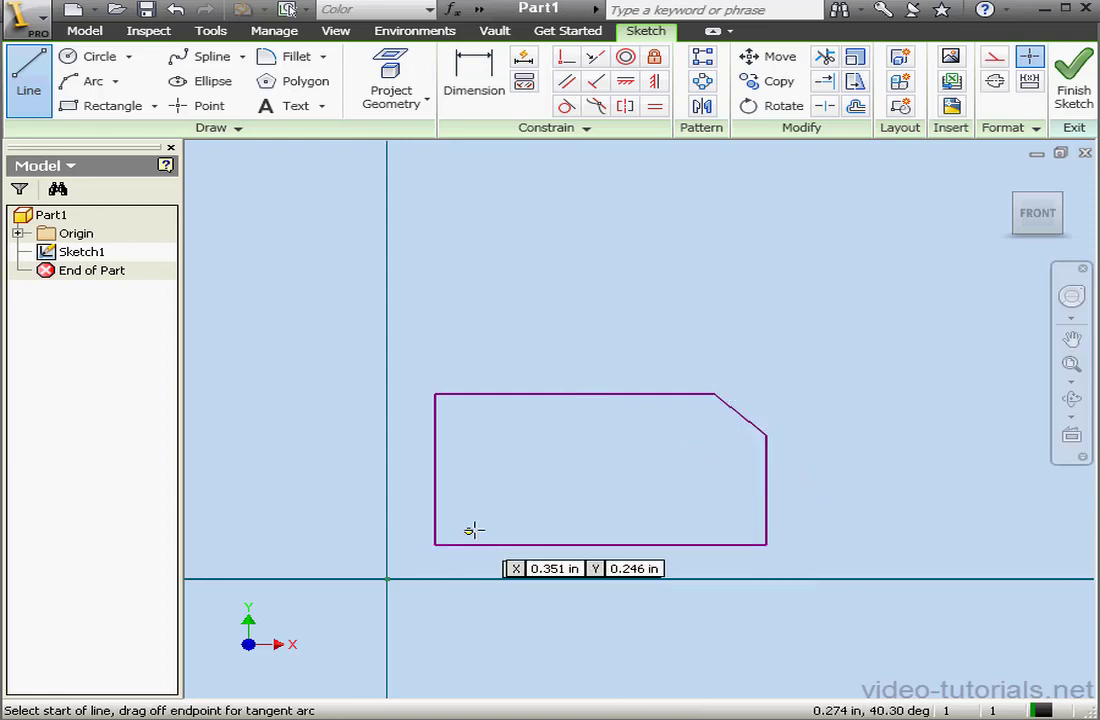
right_click(535, 455)
click(604, 470)
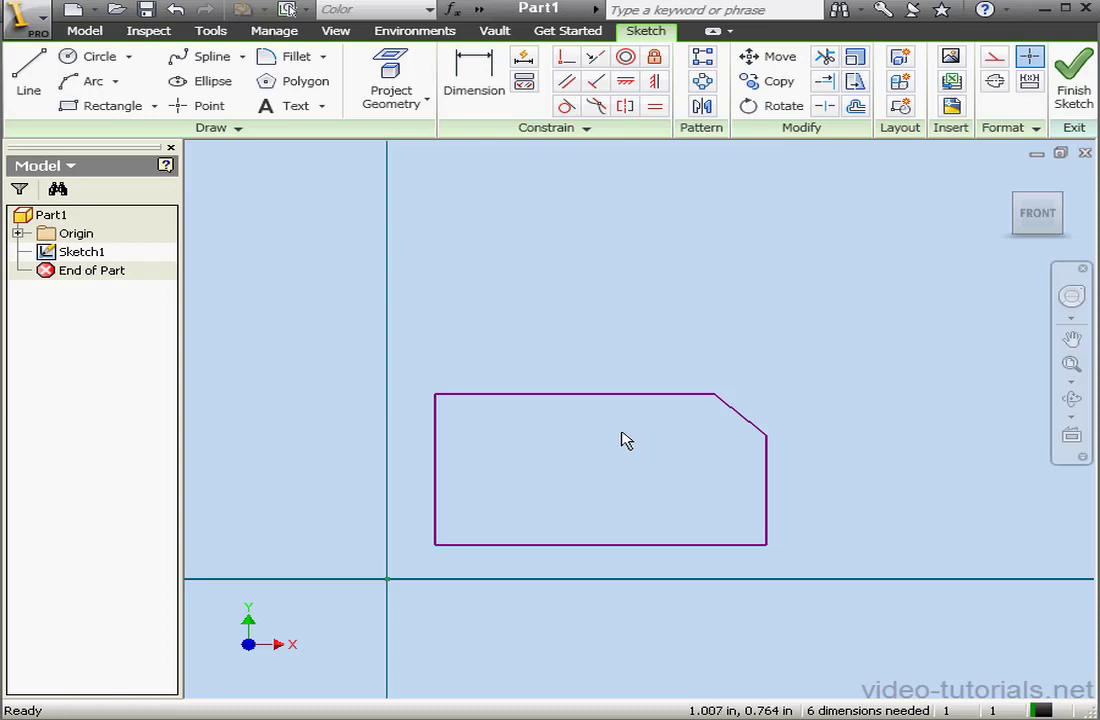
Finish the sketch and extrude the profile 1 in as a solid, symmetrically about the sketch plane
click(1073, 85)
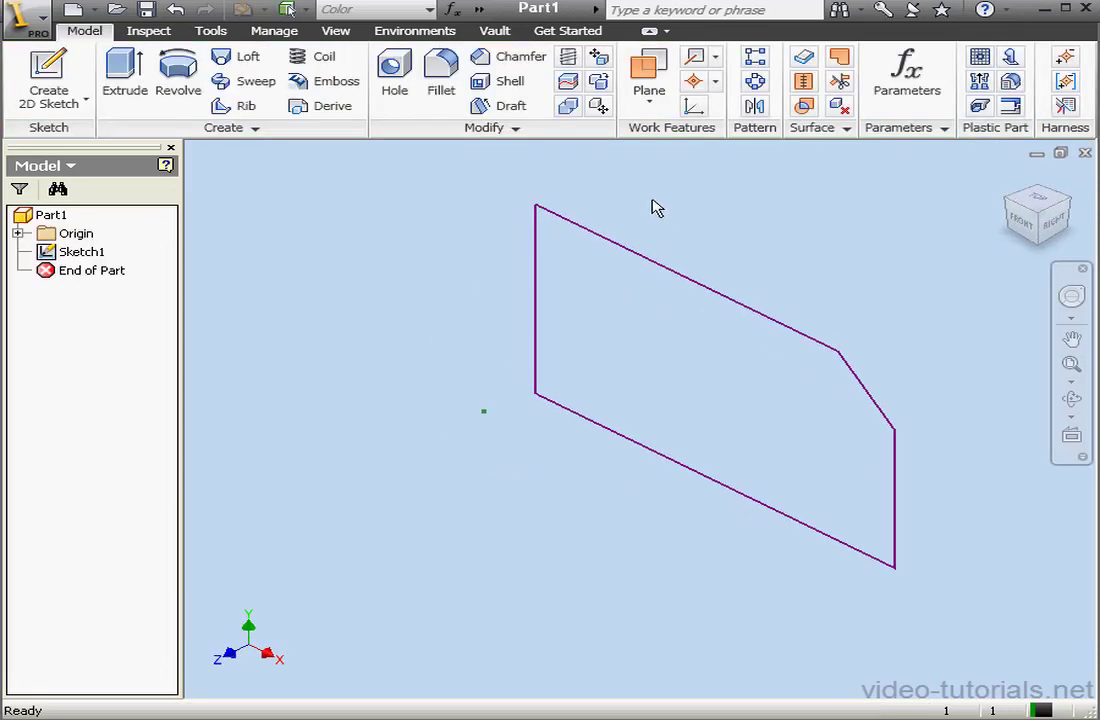
click(130, 90)
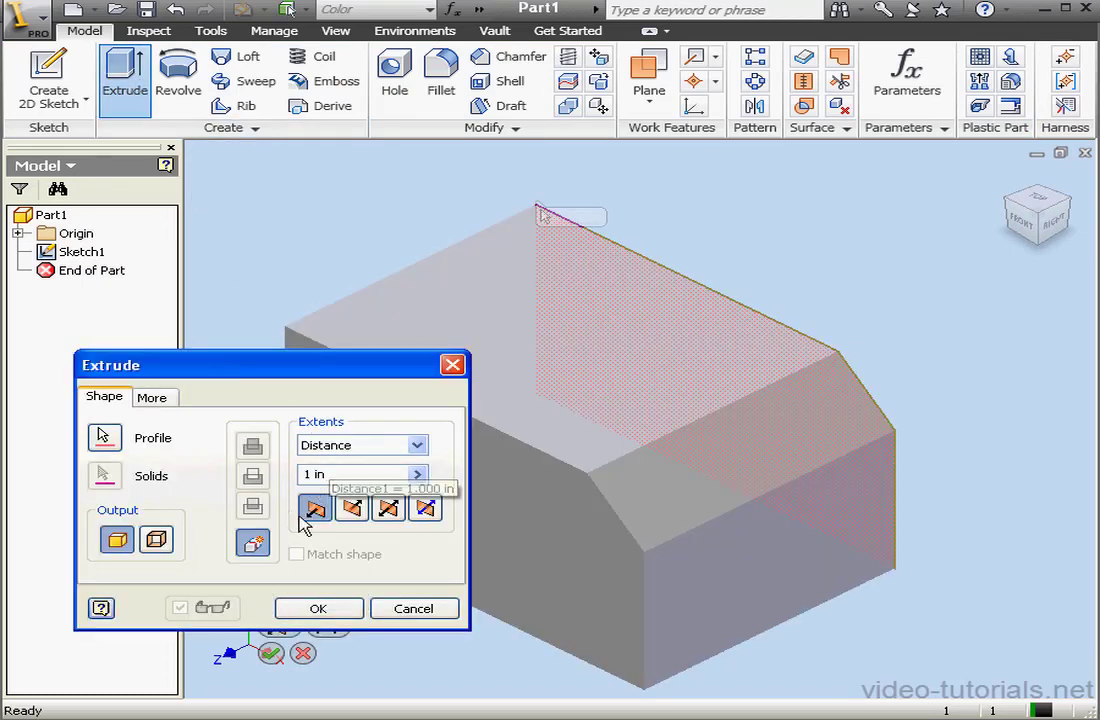
click(388, 508)
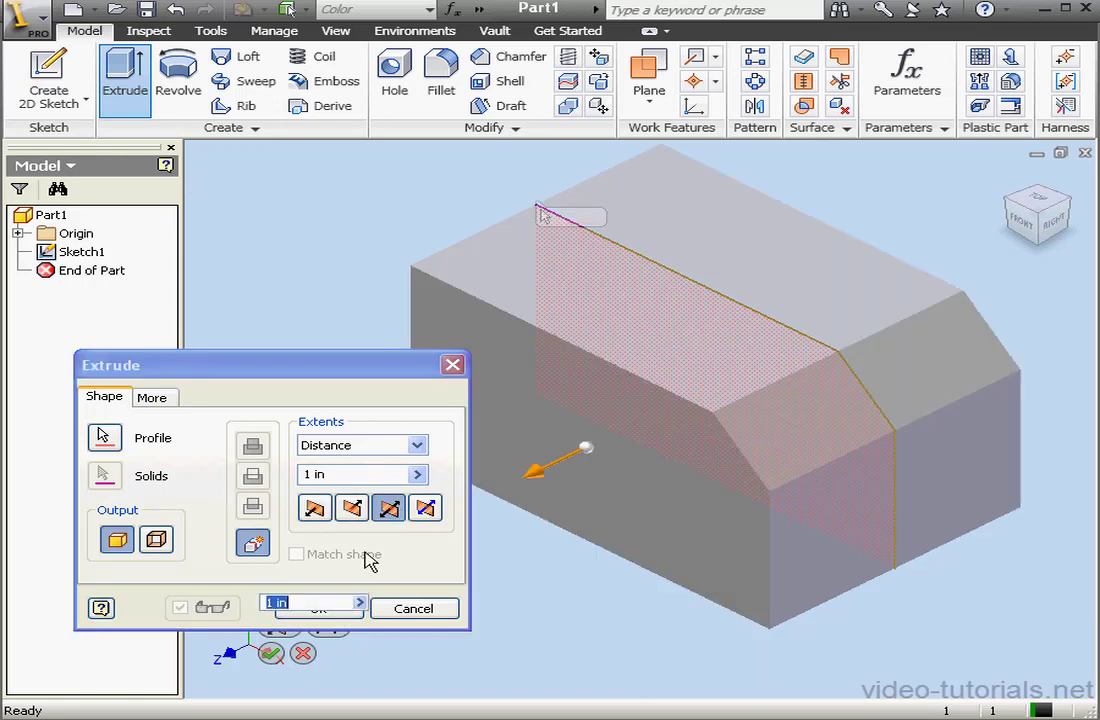
click(336, 612)
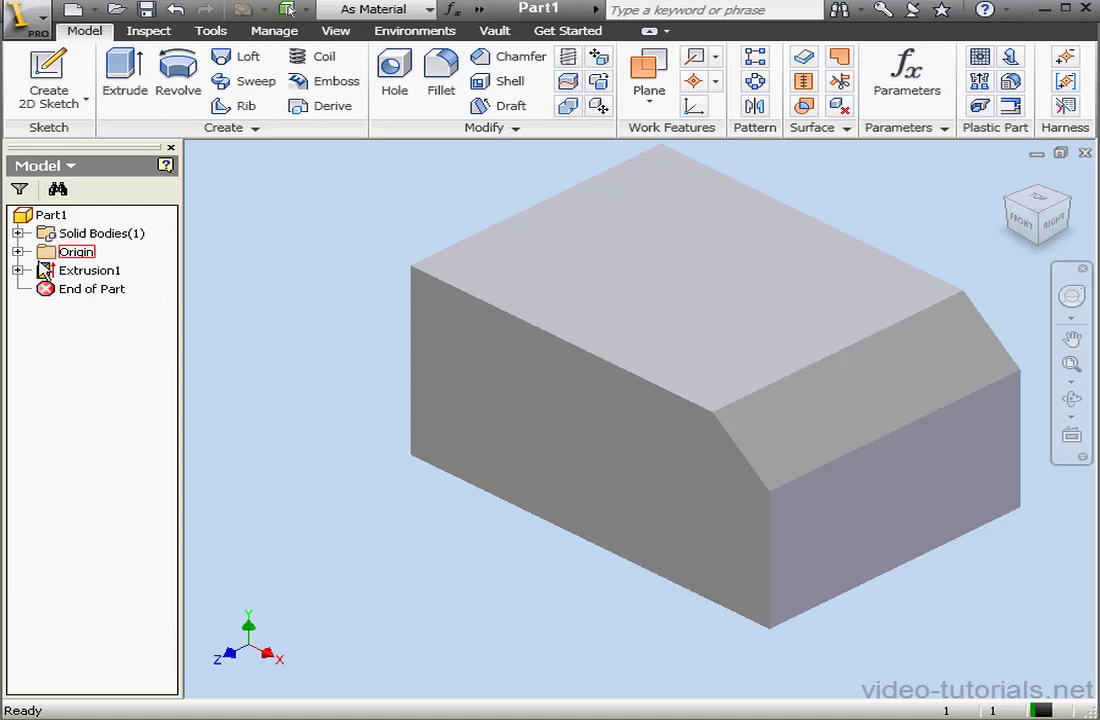
Expand the part's solid bodies down to the sketch inside the extrusion to examine how the body is structured
click(17, 233)
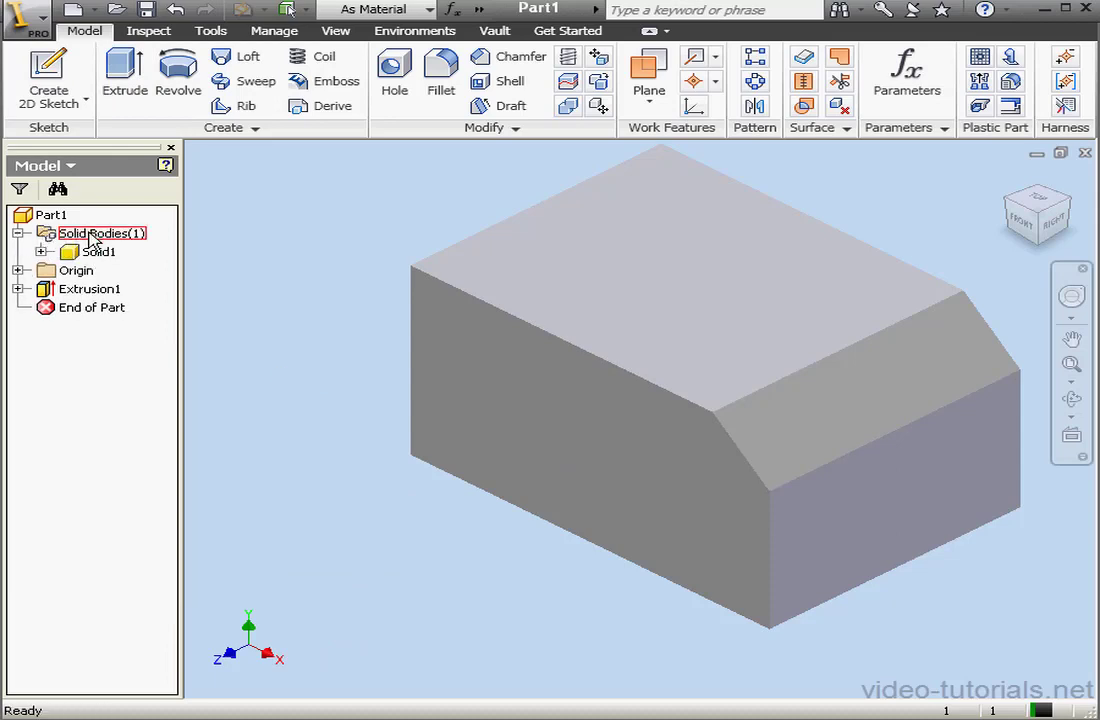
click(40, 251)
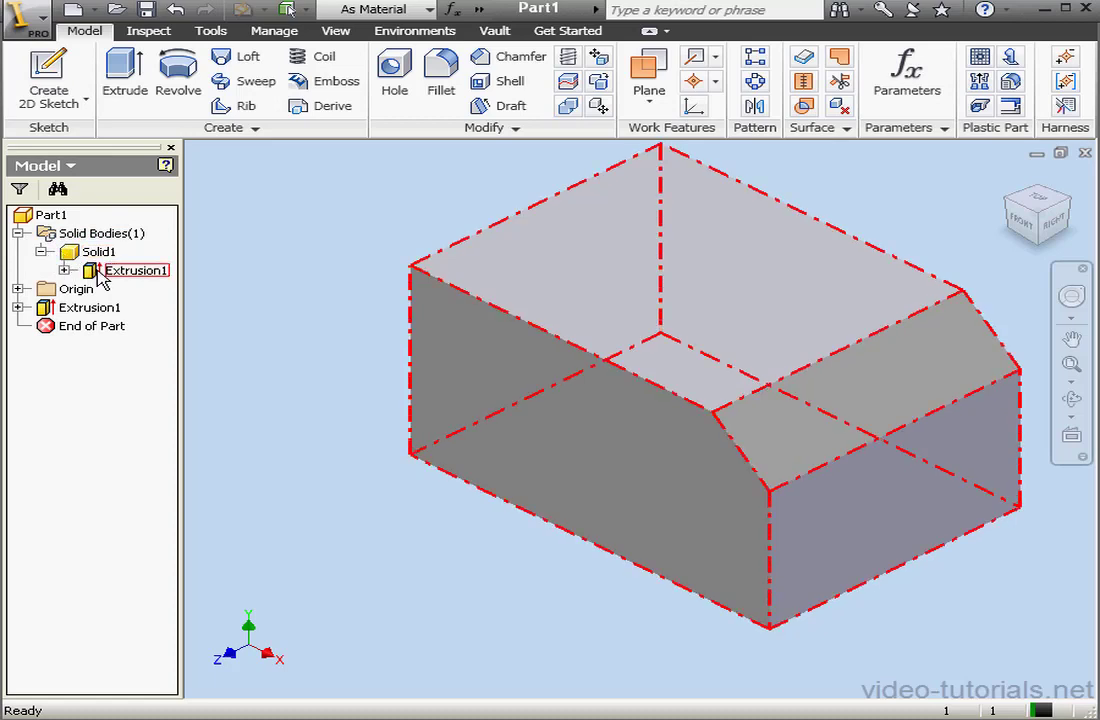
double_click(98, 271)
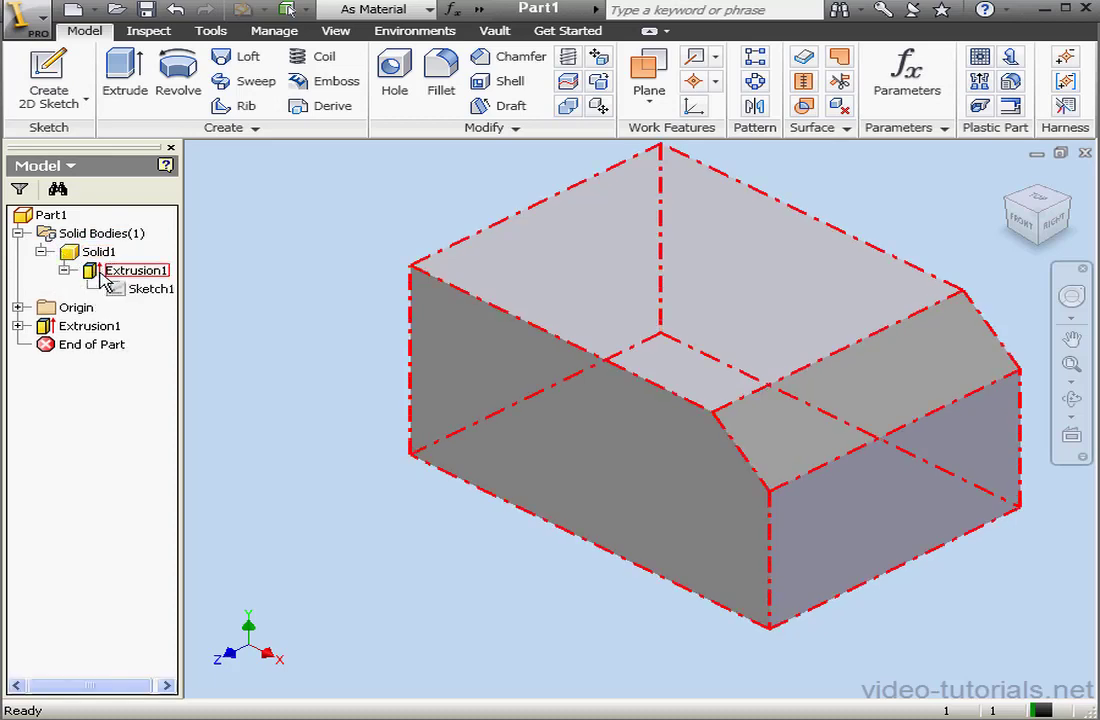
Create a new sketch on the origin XY plane, viewed from the front
click(18, 308)
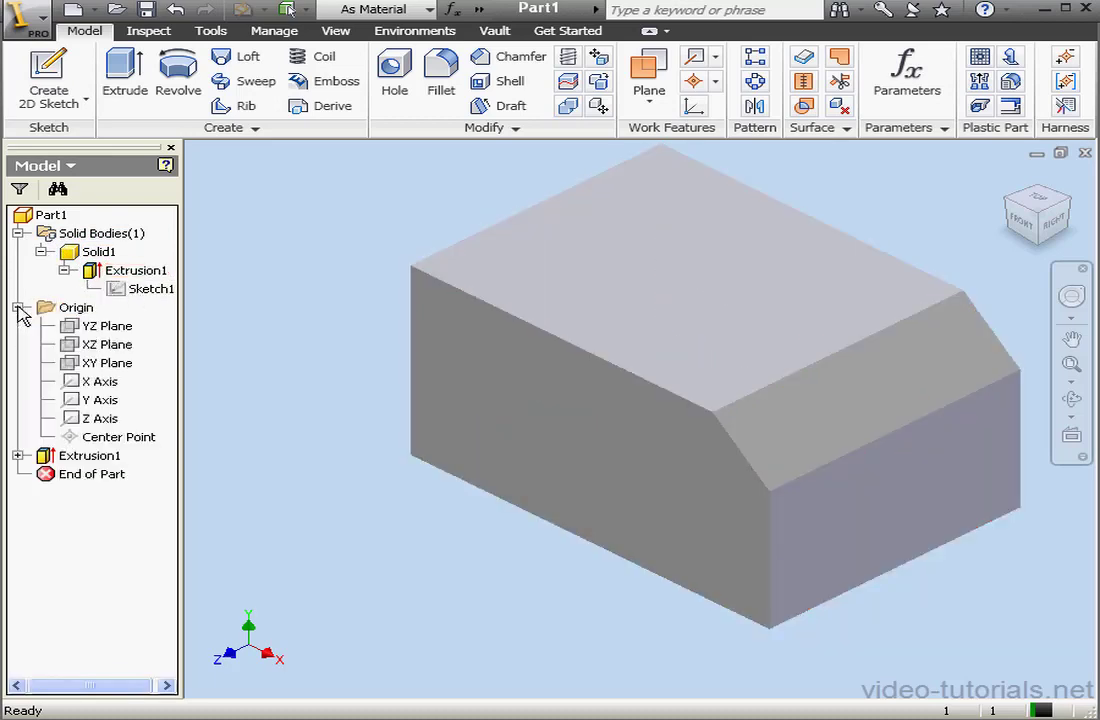
right_click(80, 364)
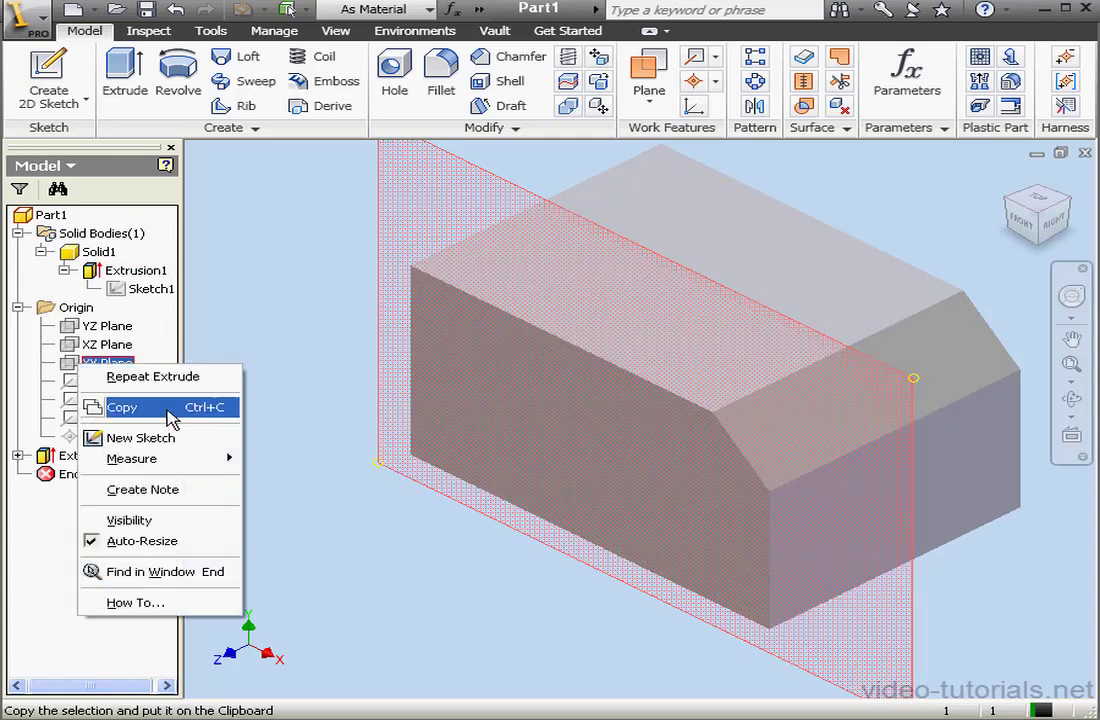
click(143, 440)
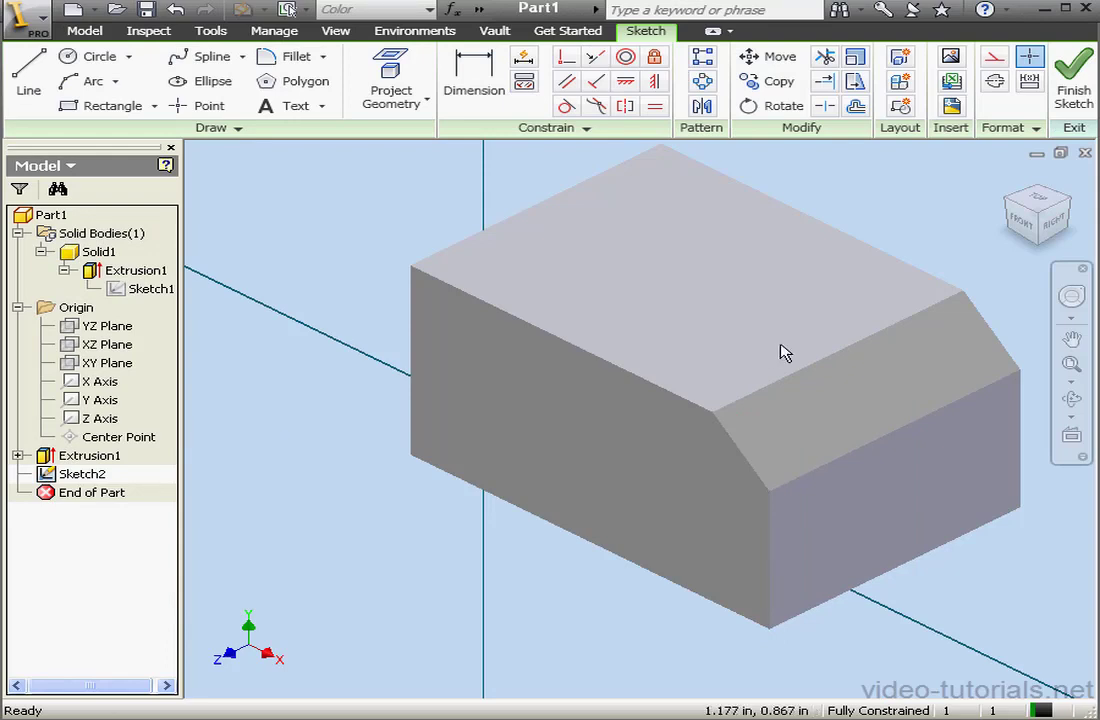
click(1024, 224)
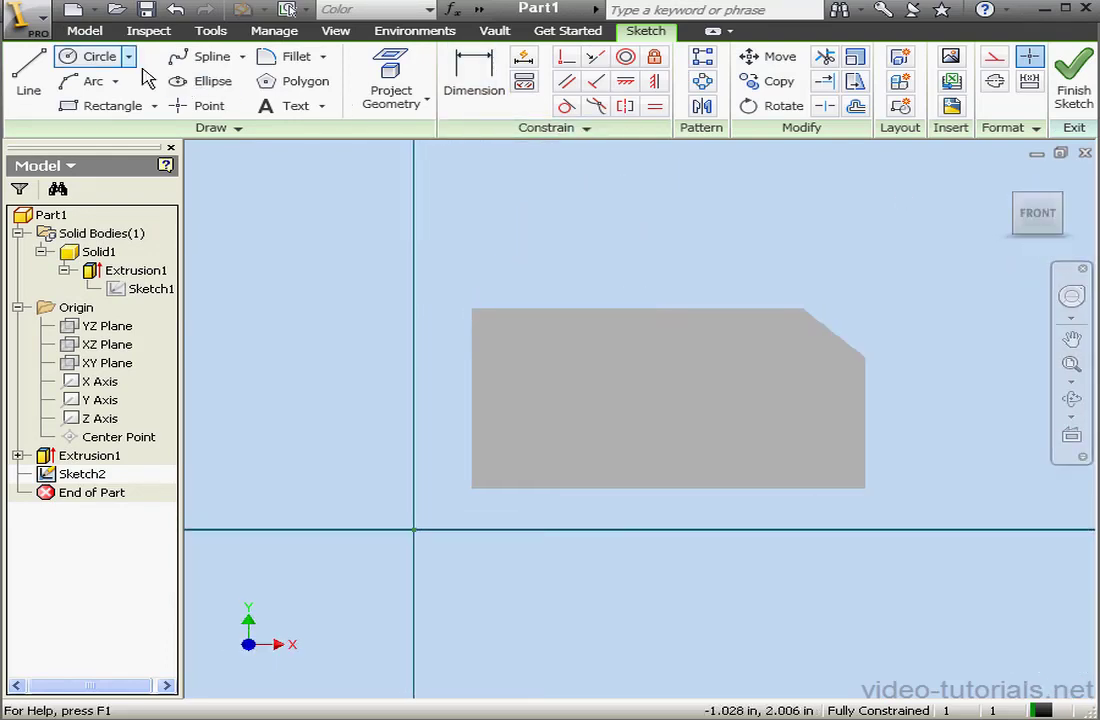
Sketch a center point circle centred on the block's top edge, near its left end
click(98, 56)
click(548, 309)
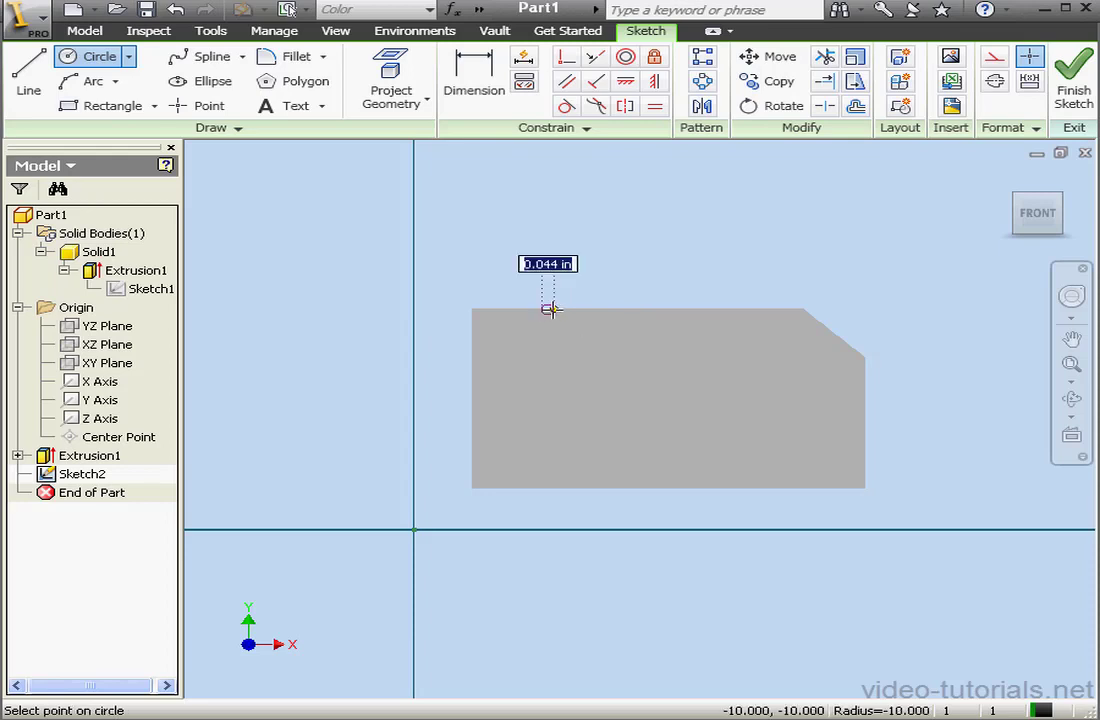
click(603, 313)
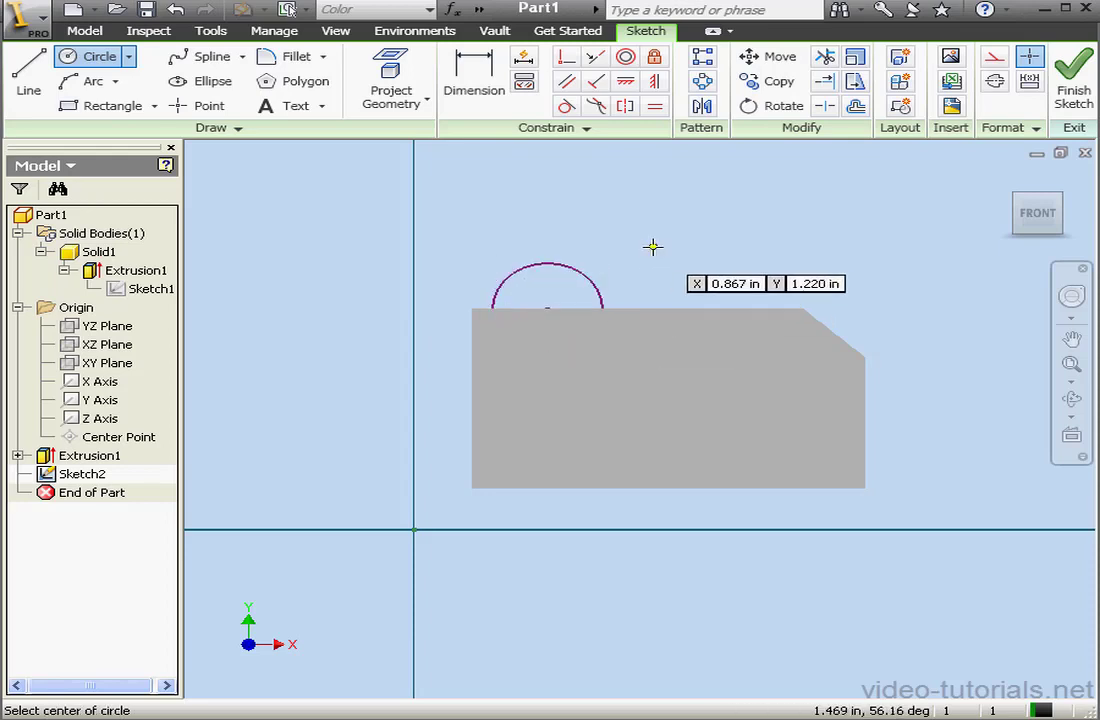
right_click(663, 235)
click(720, 249)
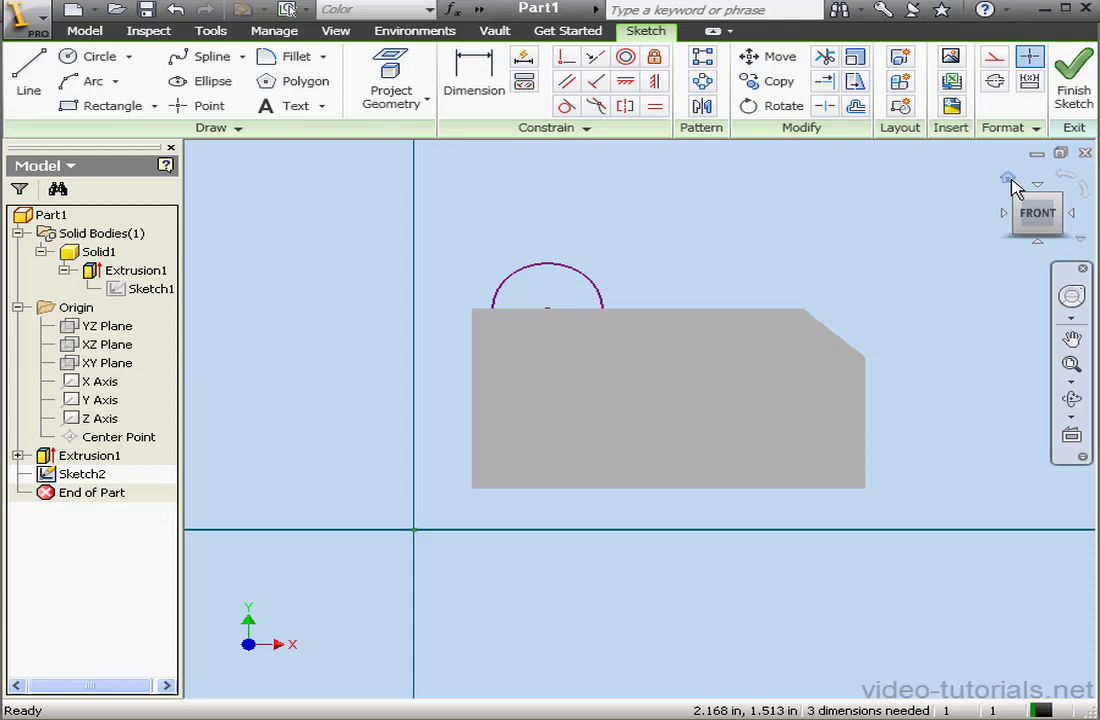
Slice the graphics at the sketch plane, seen from the home view, to expose the circle inside the block
click(1008, 182)
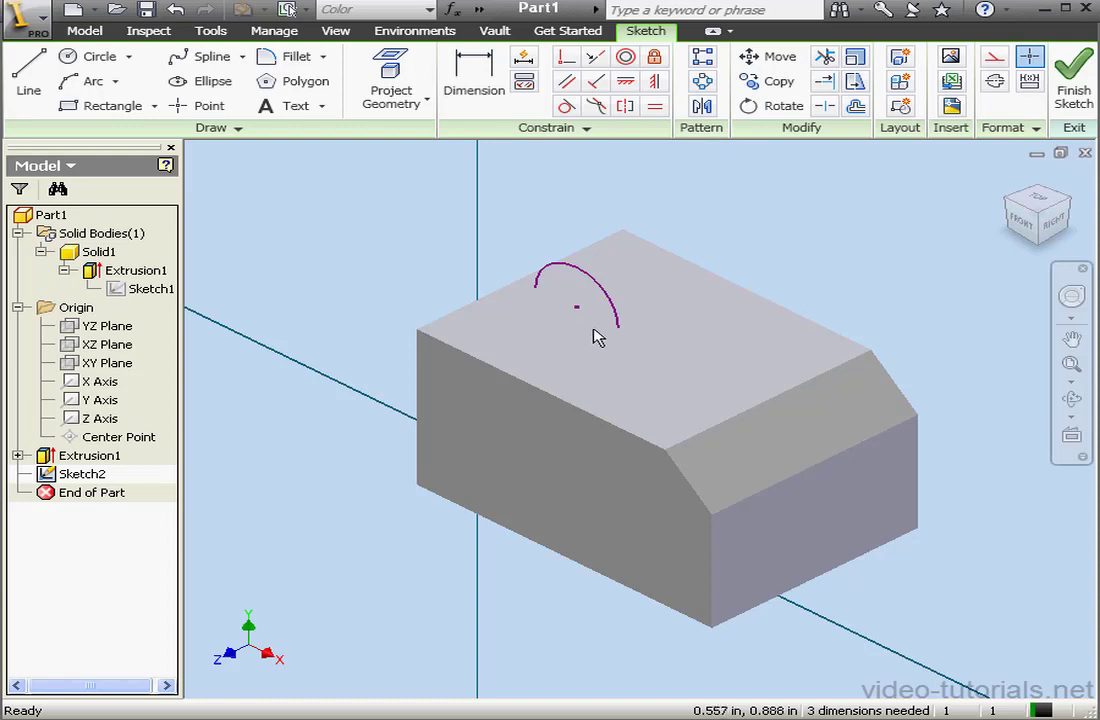
right_click(799, 207)
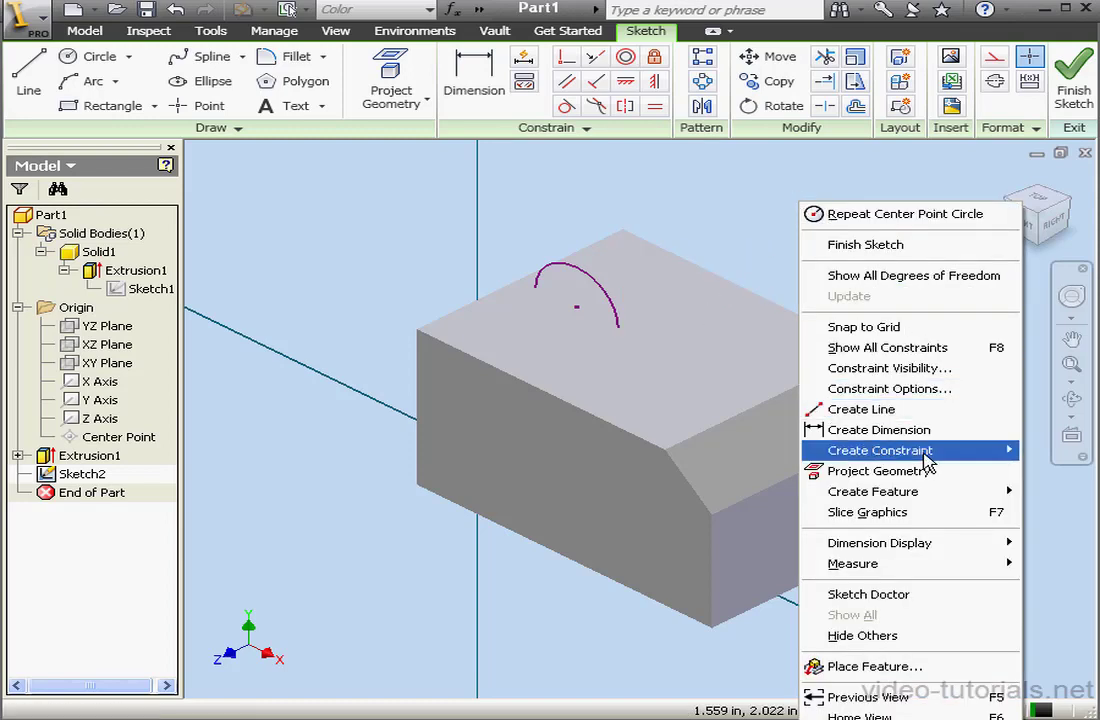
click(897, 515)
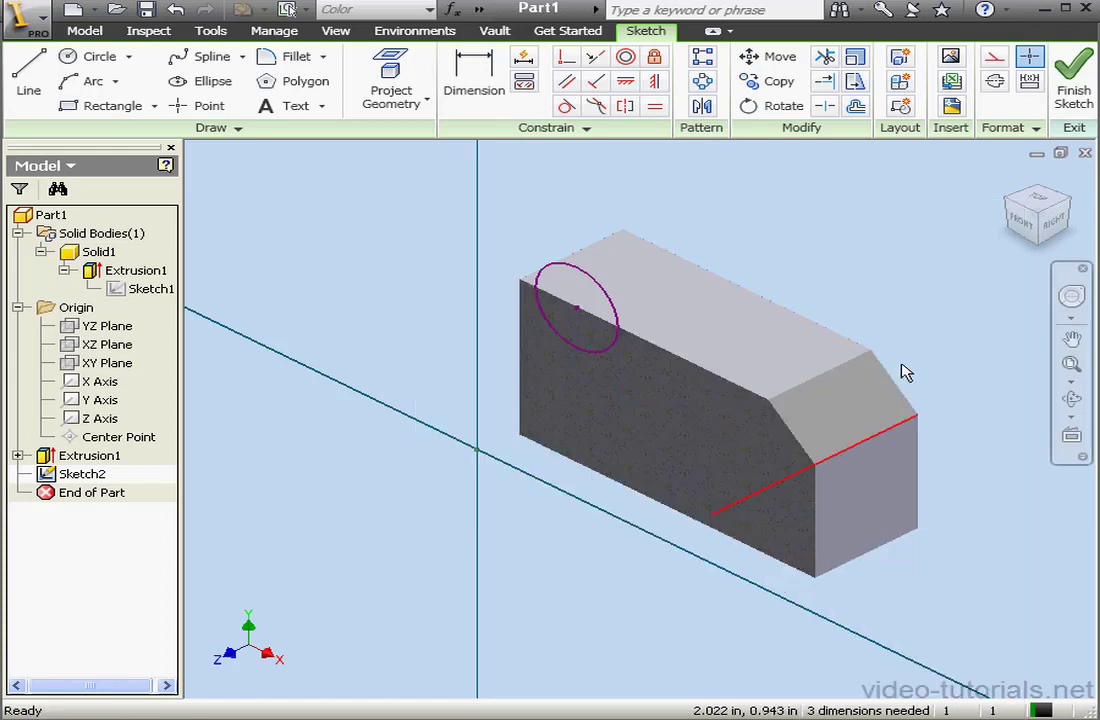
Sketch a second, slightly larger circle fully inside the block's section, near its lower right end
click(1026, 229)
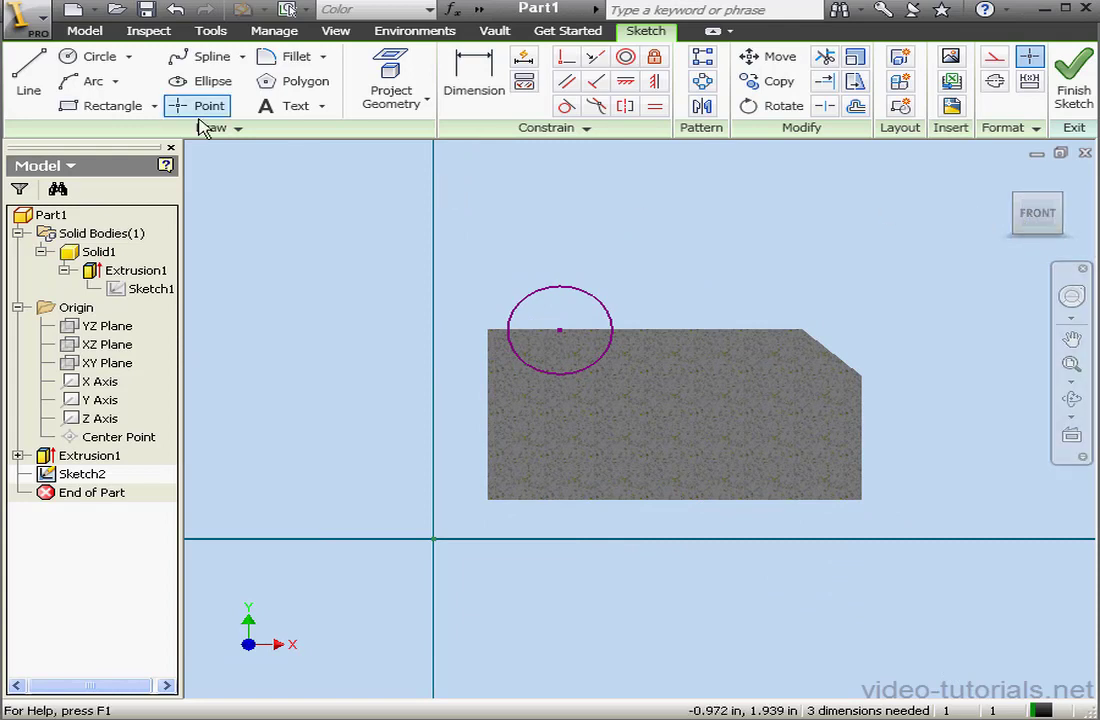
click(100, 57)
click(749, 425)
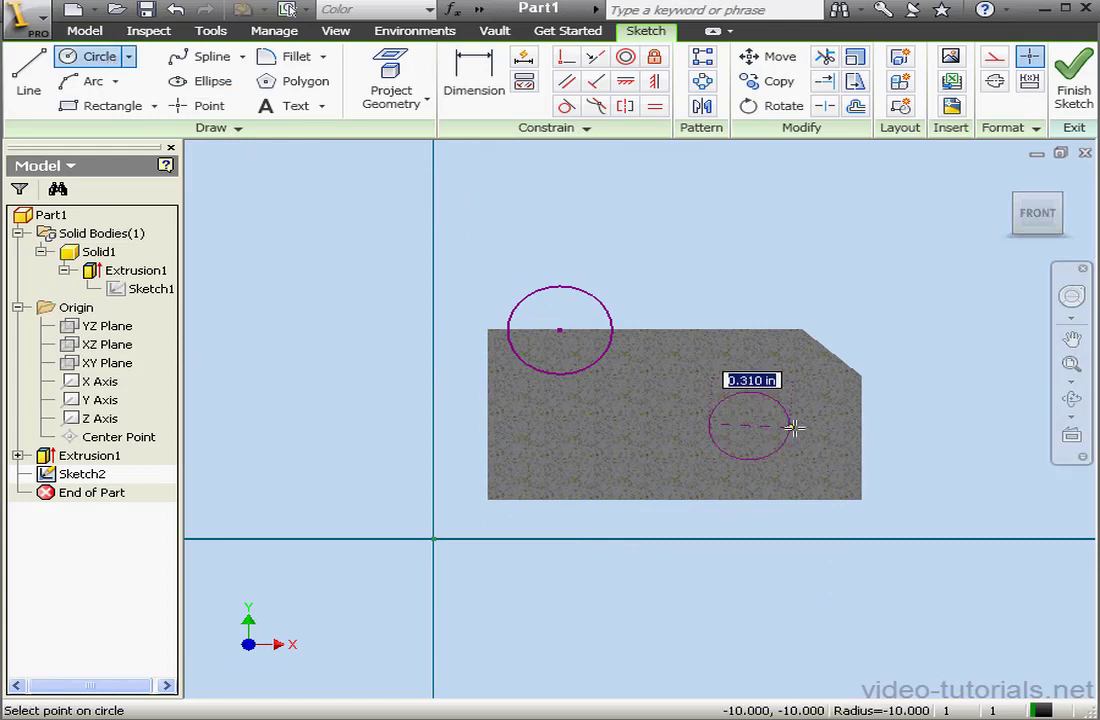
click(812, 424)
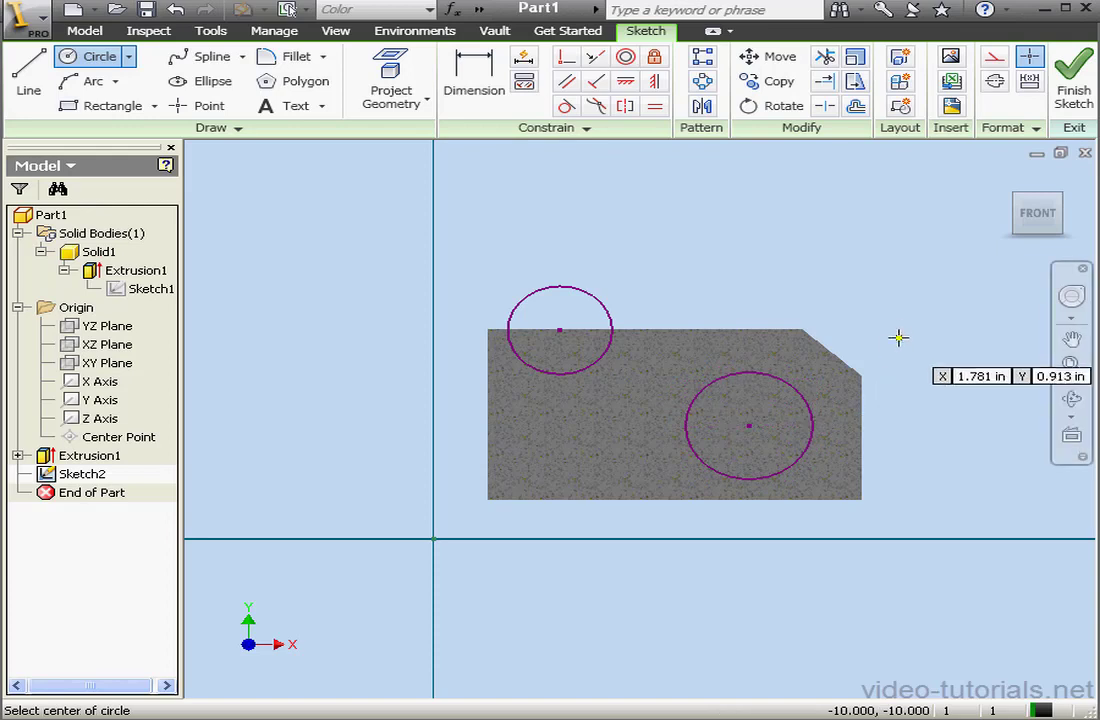
right_click(898, 329)
click(975, 345)
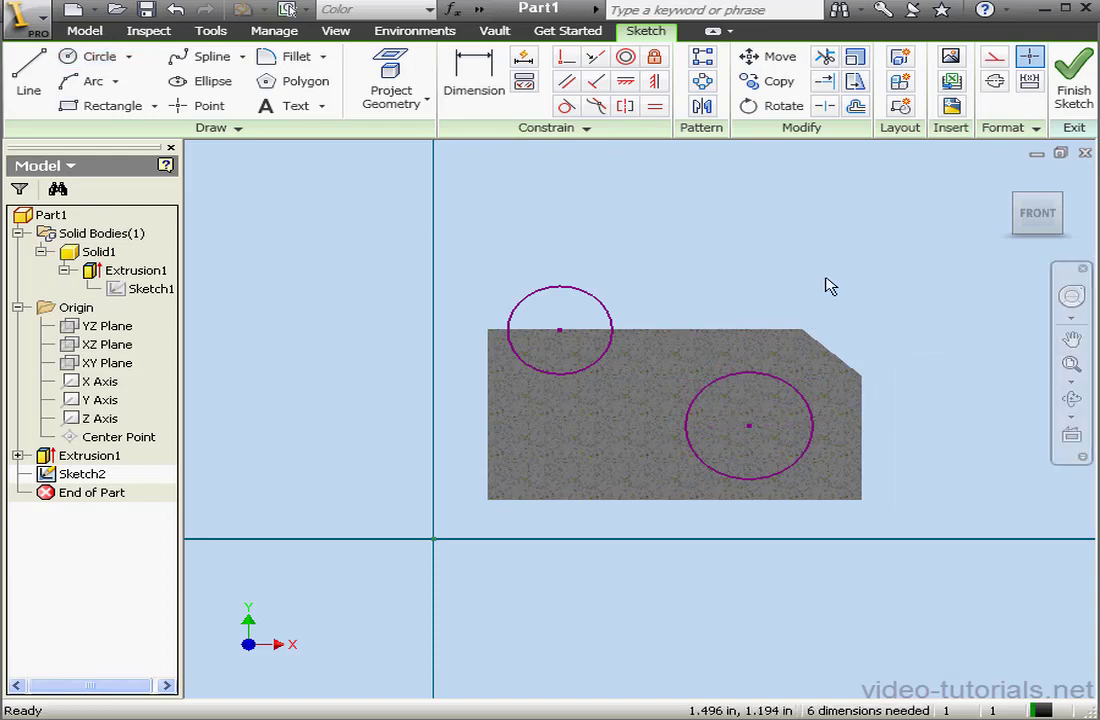
Finish the sketch and extrude both circles 1 in toward the front, joined to the block
click(1073, 96)
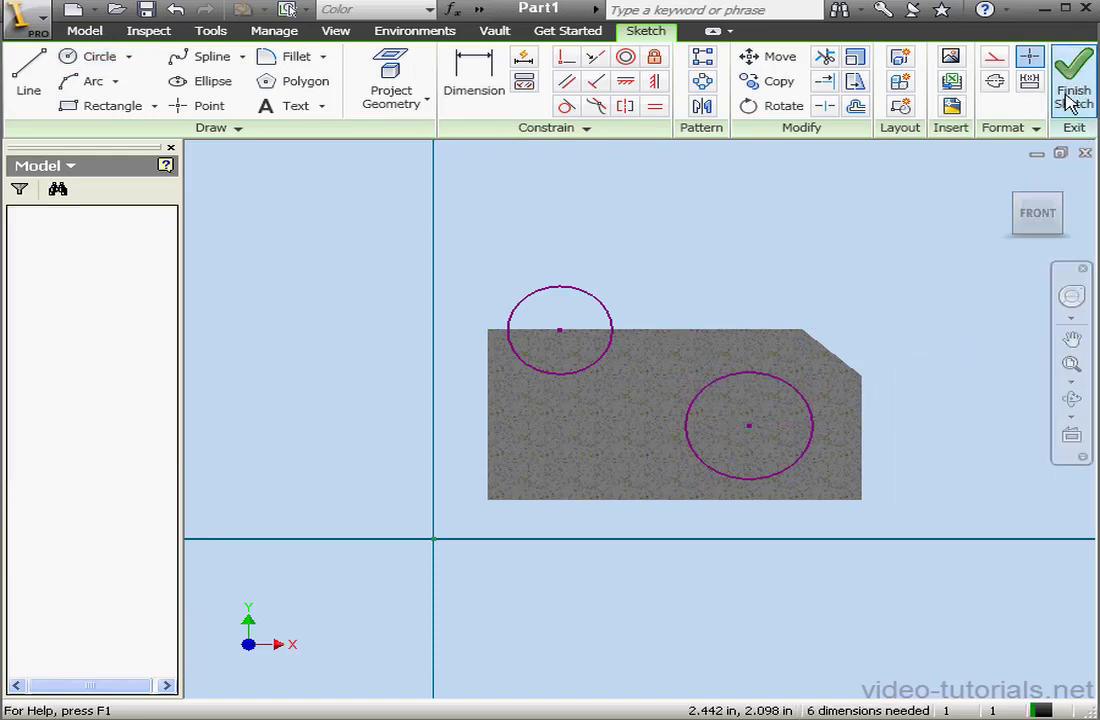
click(1008, 179)
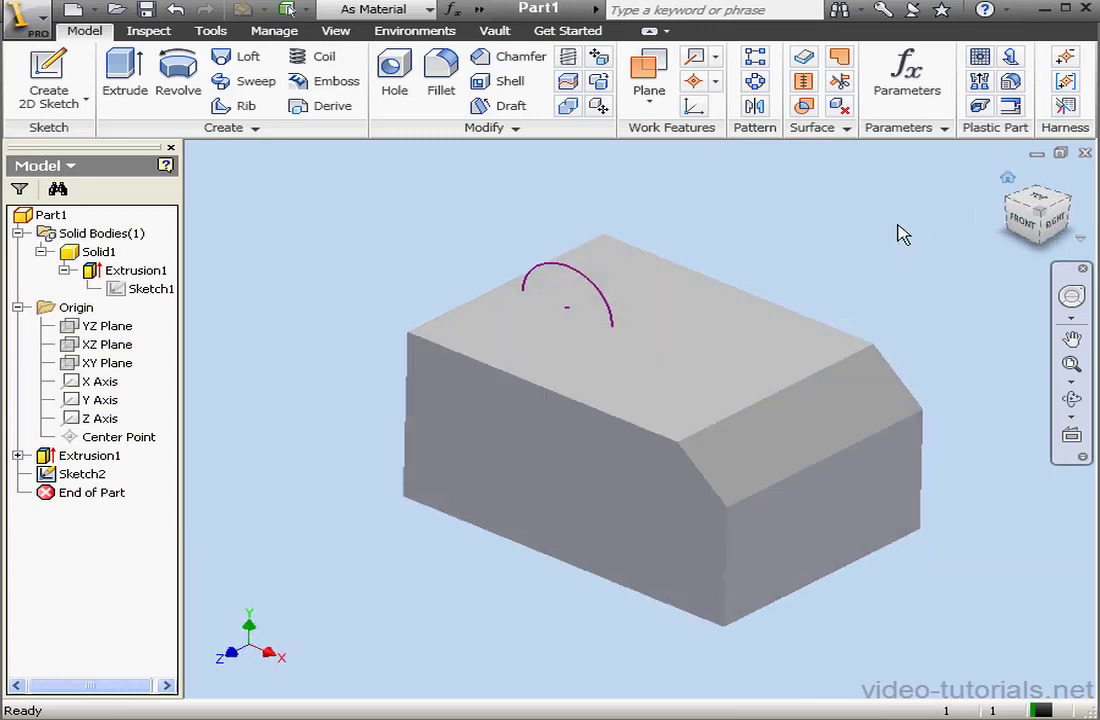
click(124, 72)
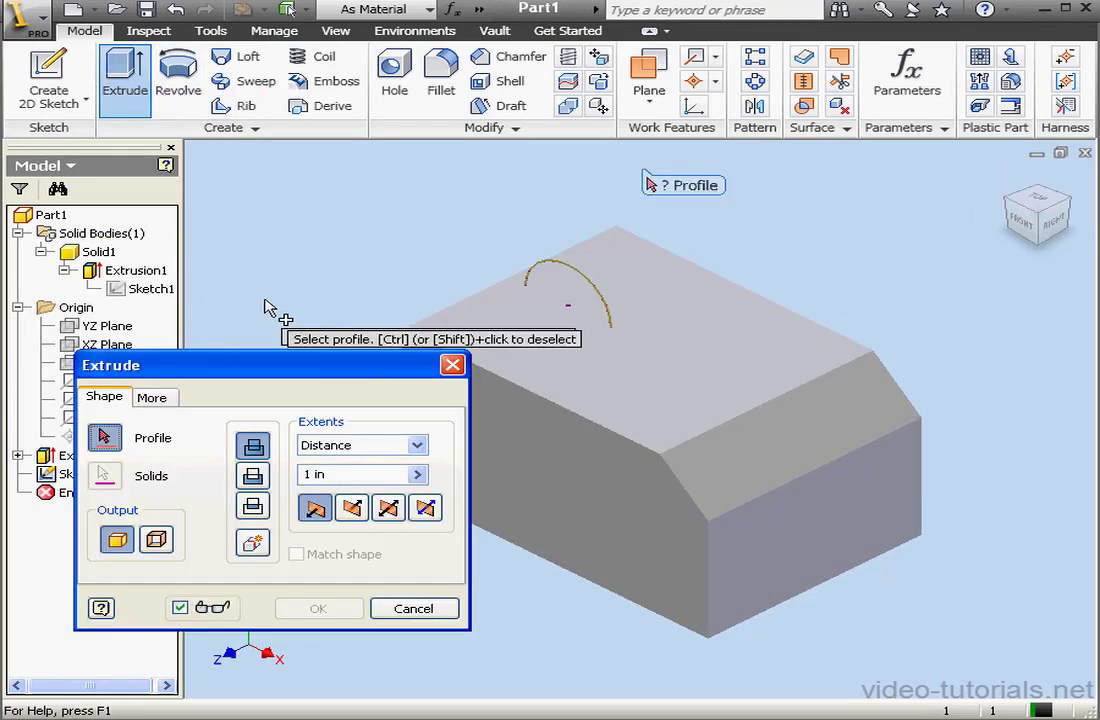
click(590, 318)
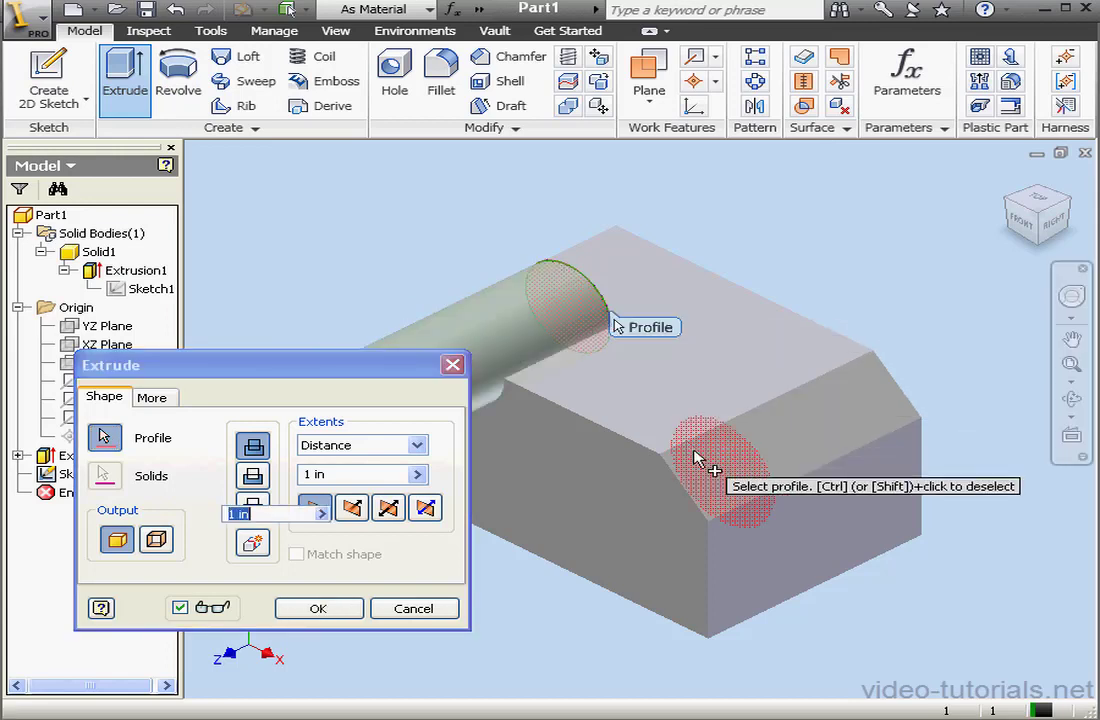
click(702, 468)
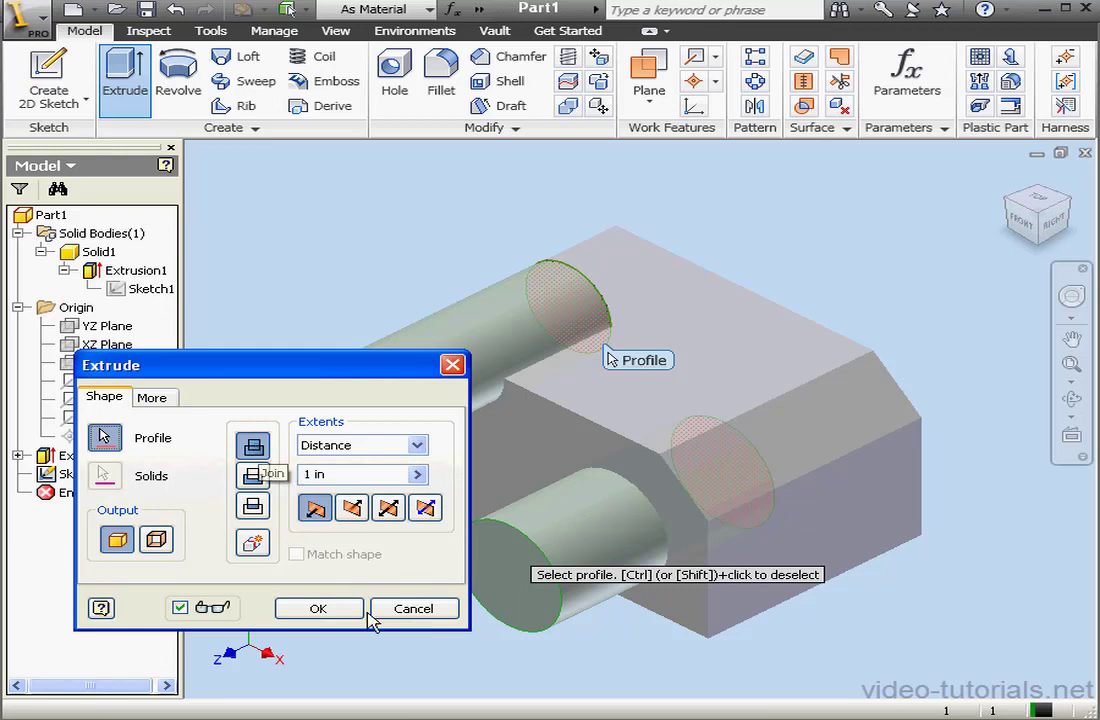
click(349, 611)
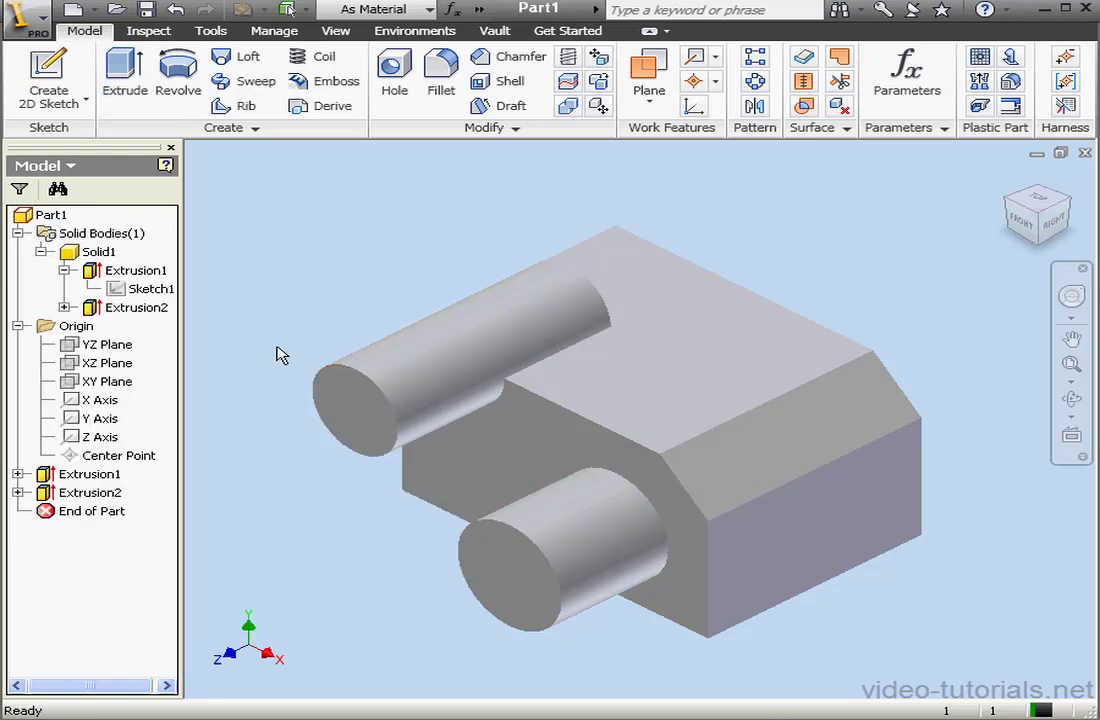
Change the two-circle extrusion from a join to a cut in the block
click(64, 271)
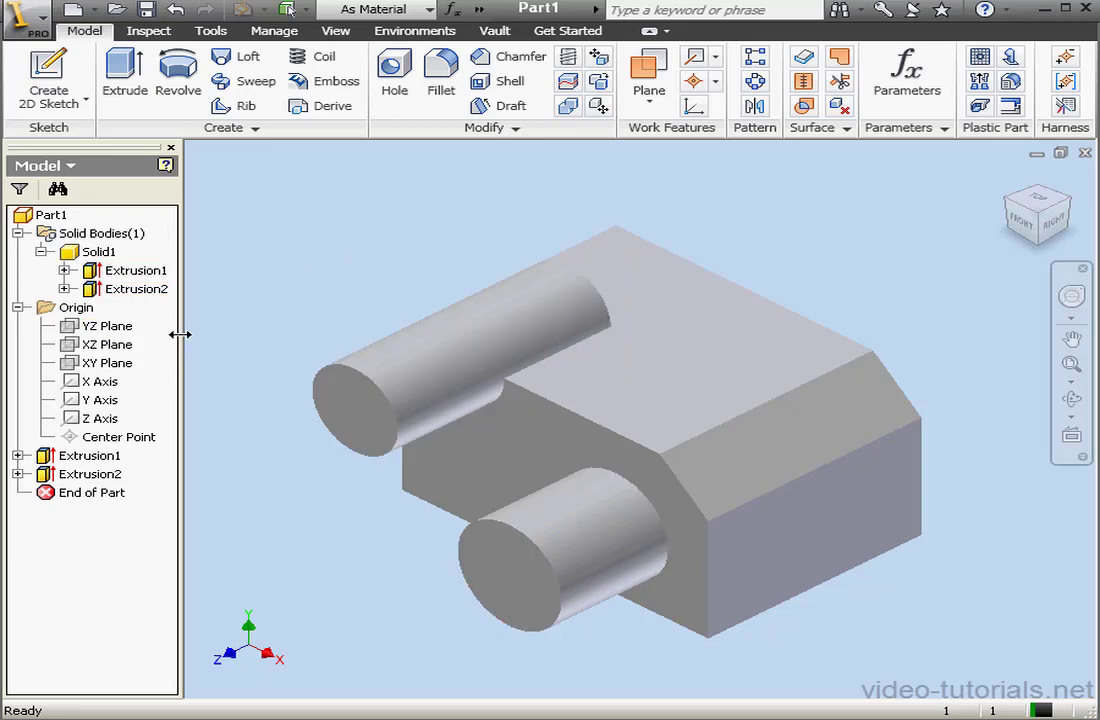
double_click(66, 476)
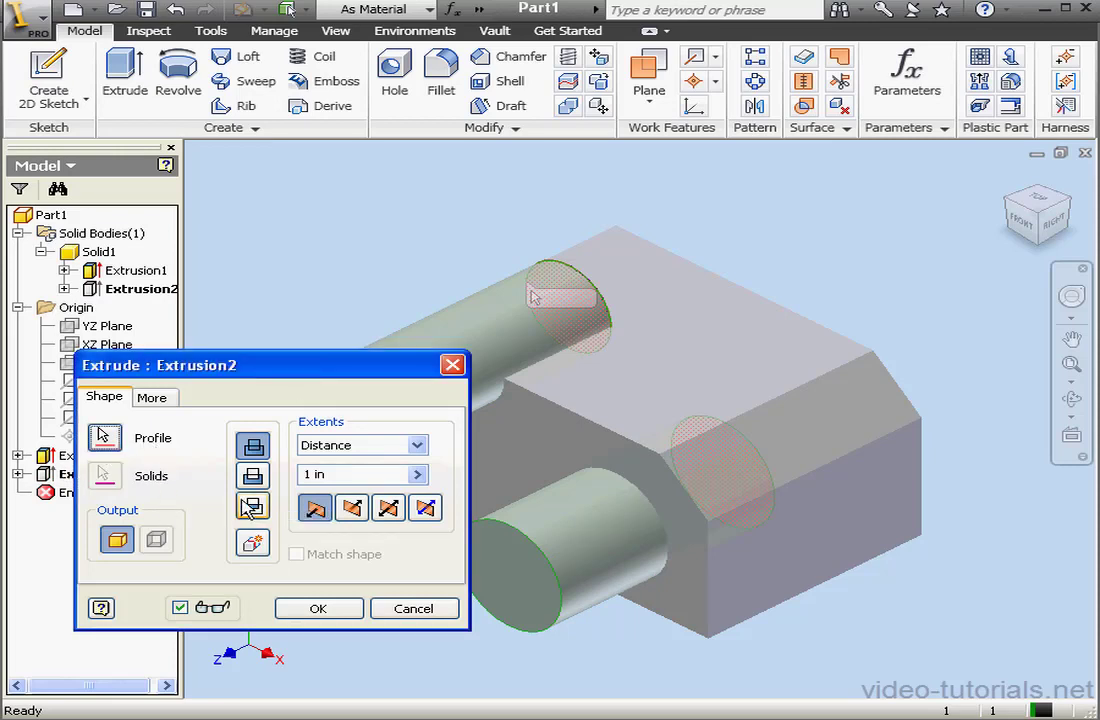
click(252, 476)
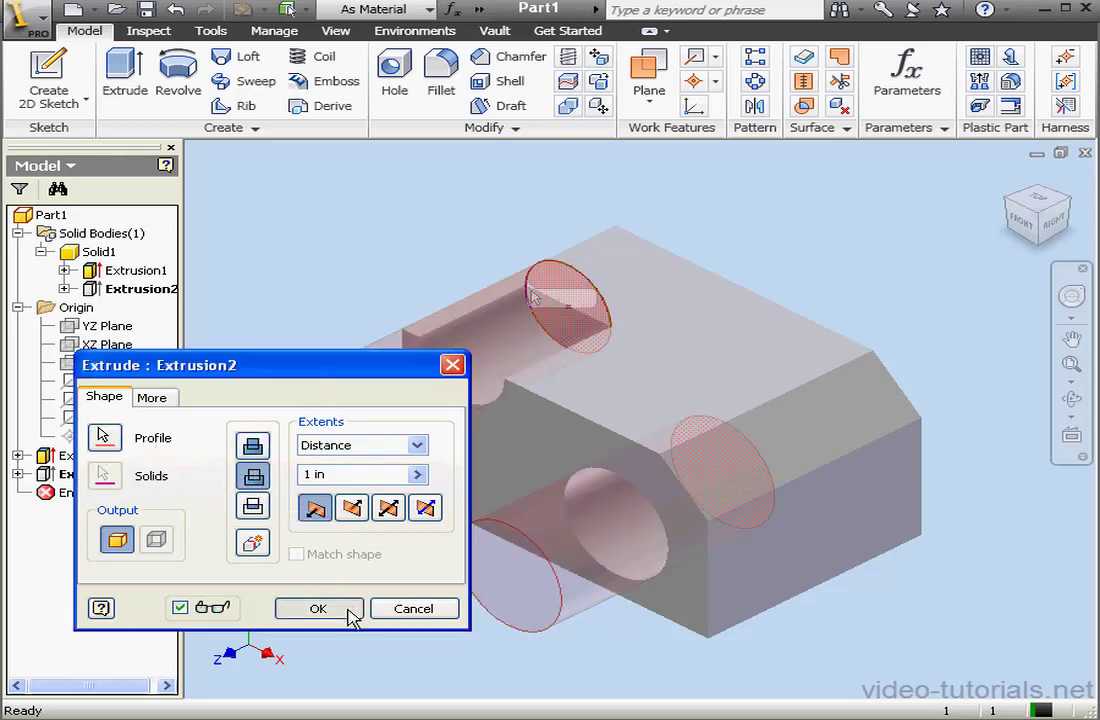
click(345, 609)
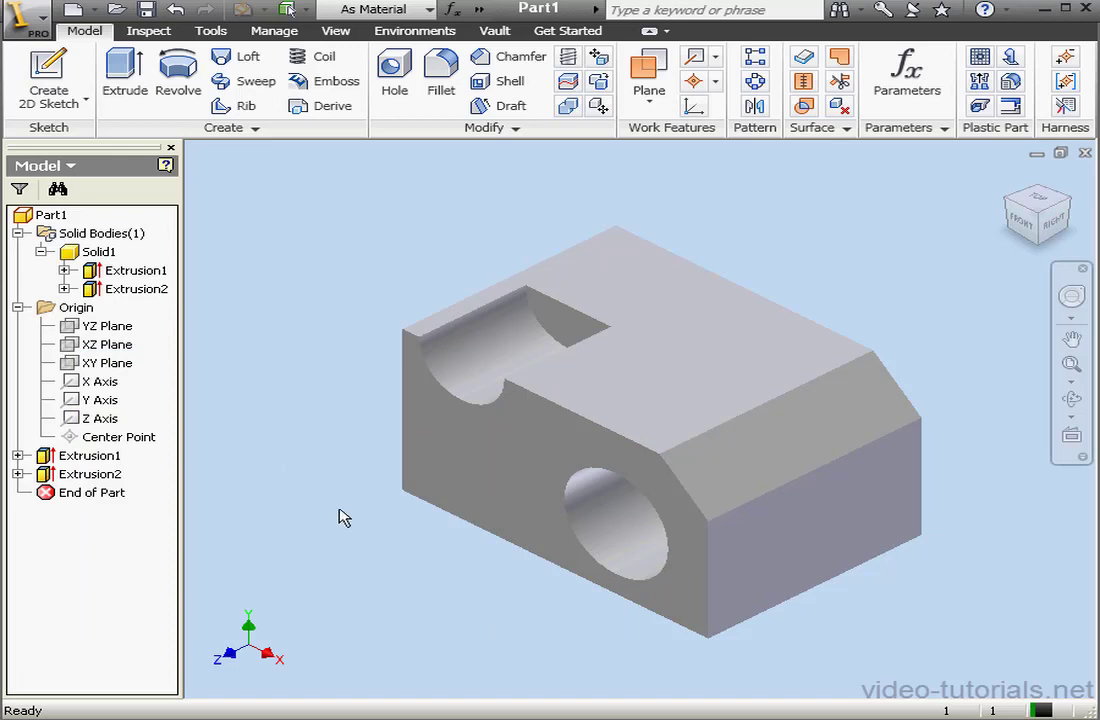
Change the two-circle extrusion to Intersect, keeping only the volume shared with the block
double_click(88, 474)
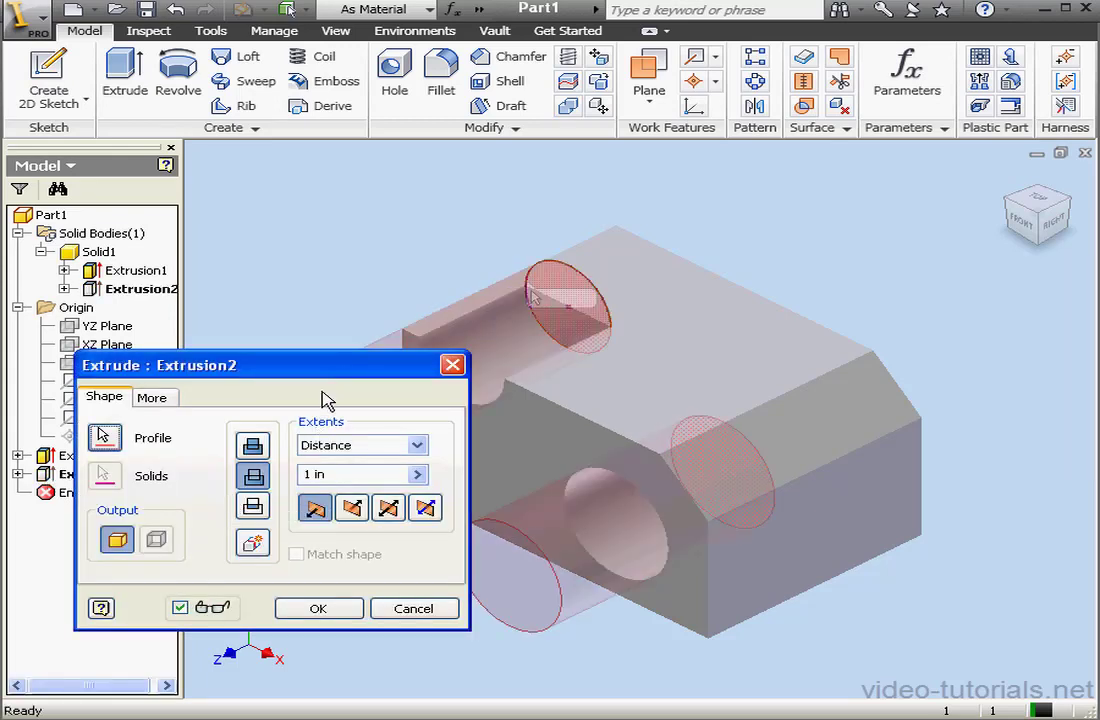
click(253, 505)
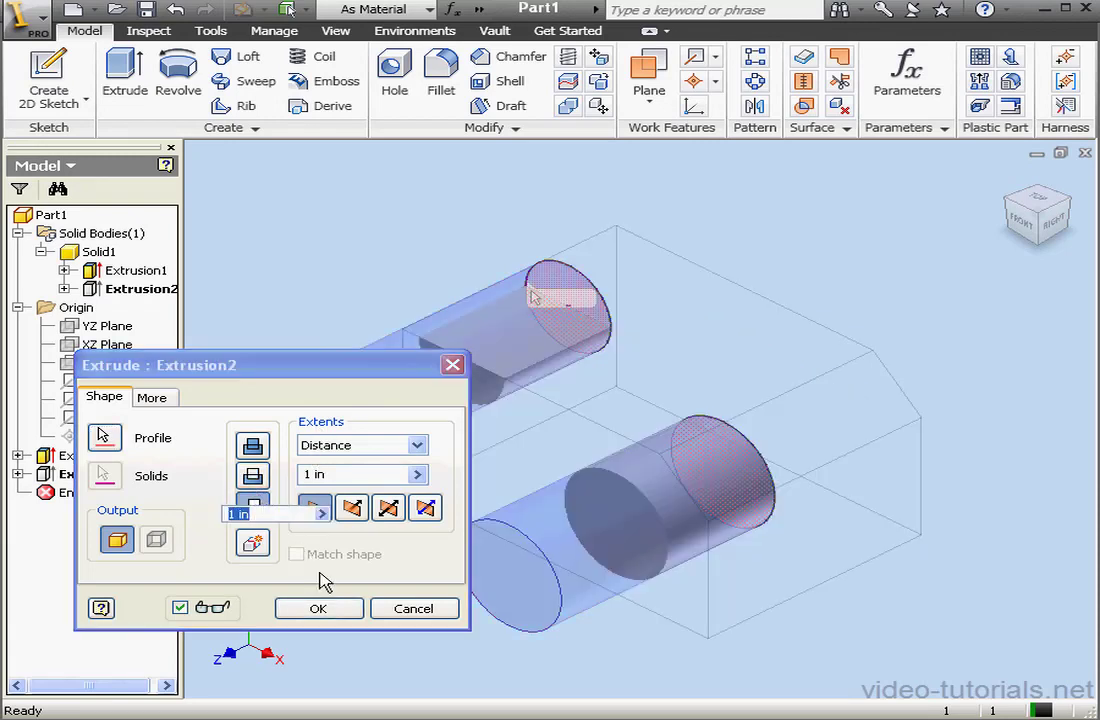
click(352, 606)
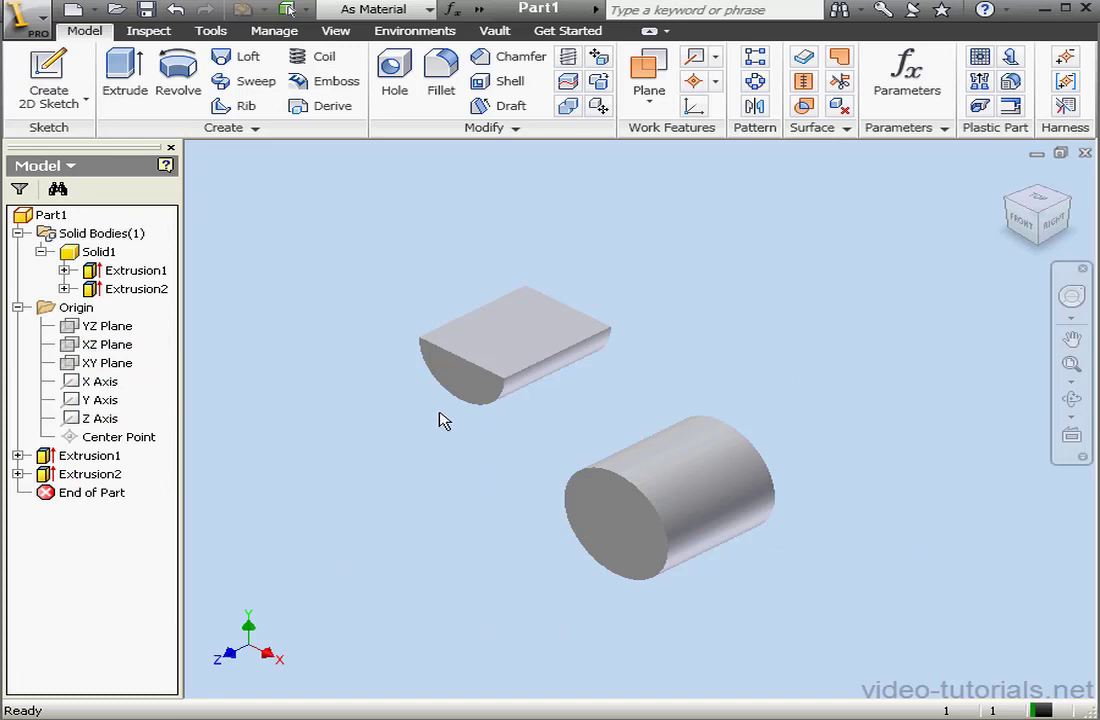
Reopen the two-circle extrusion for editing and keep its extent set to Distance
double_click(90, 474)
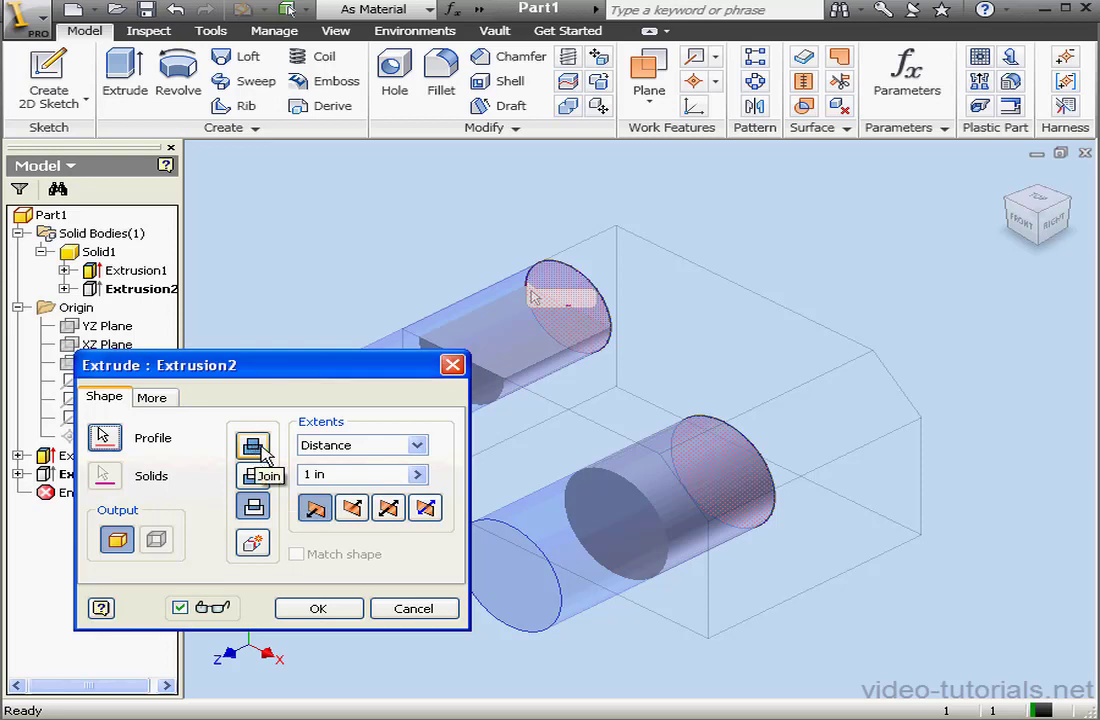
click(416, 447)
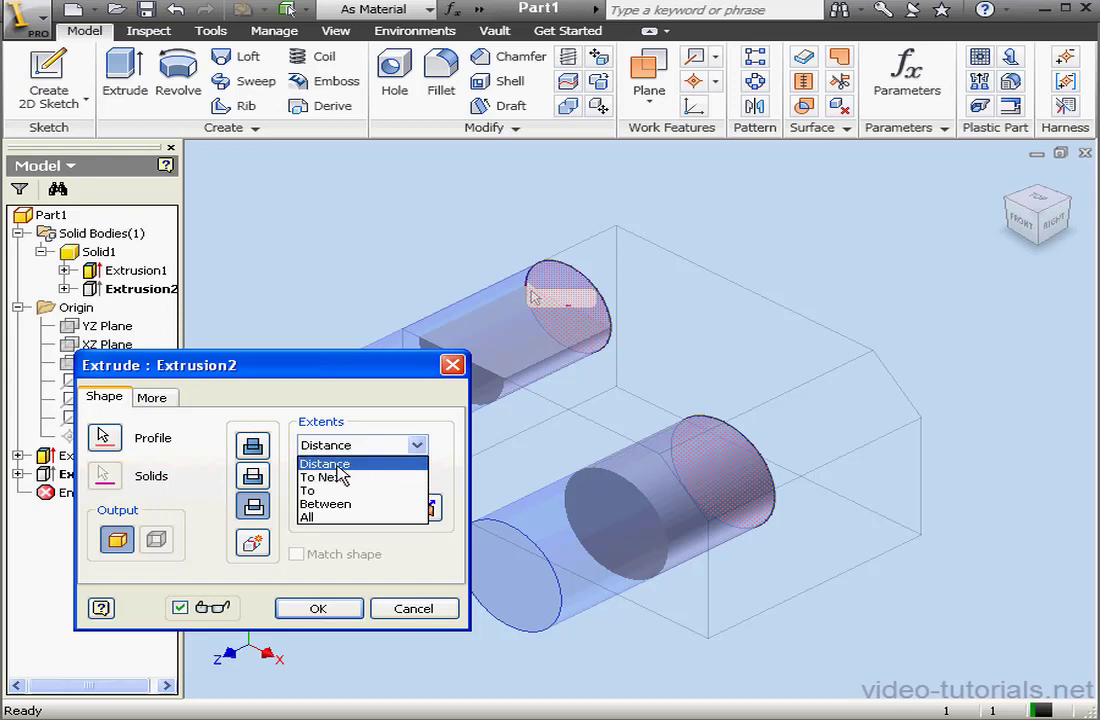
click(334, 464)
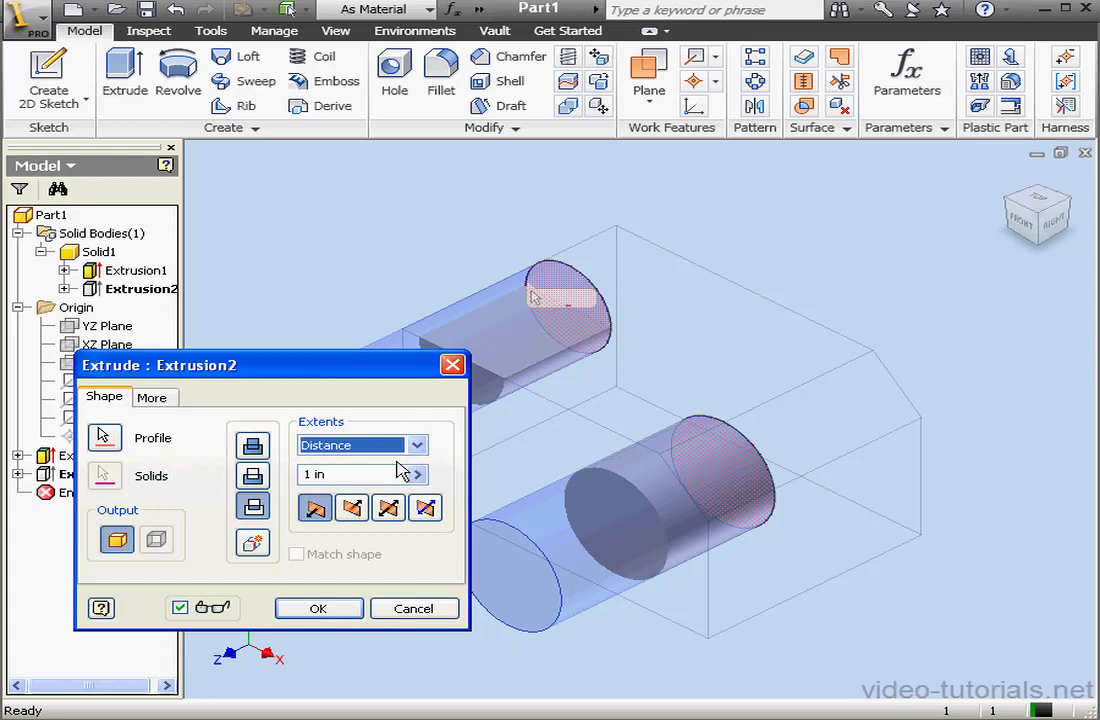
Try the To Next extent and the To extent ending at the block's front face and at its upper front corner
click(416, 445)
click(369, 477)
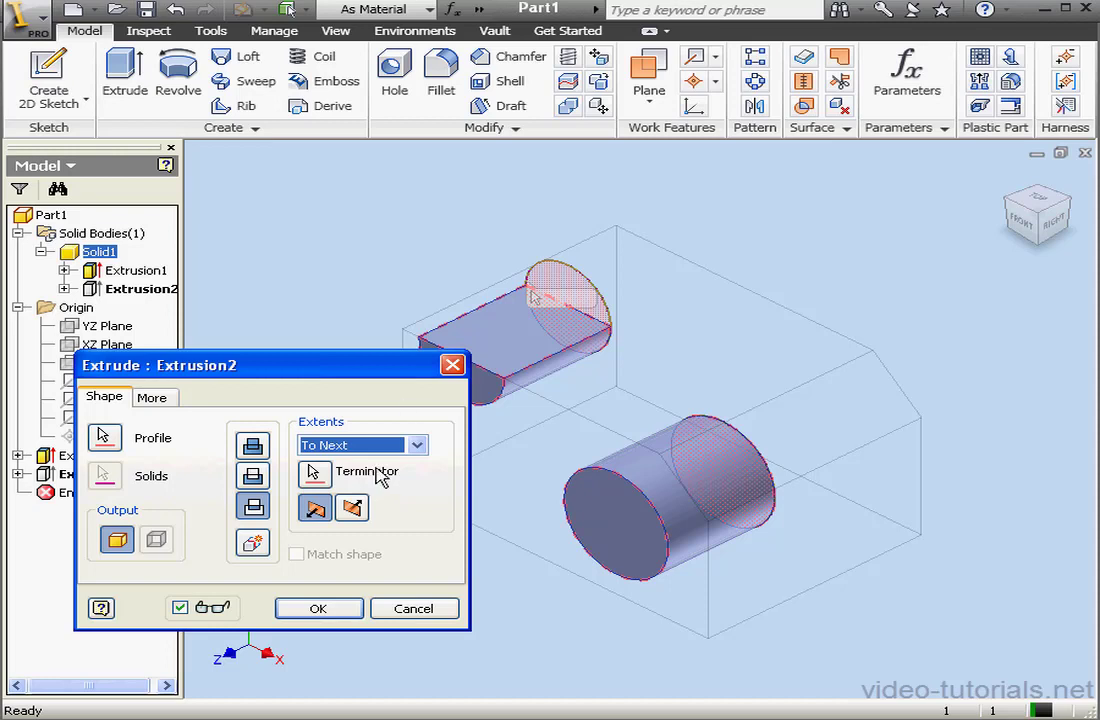
click(416, 445)
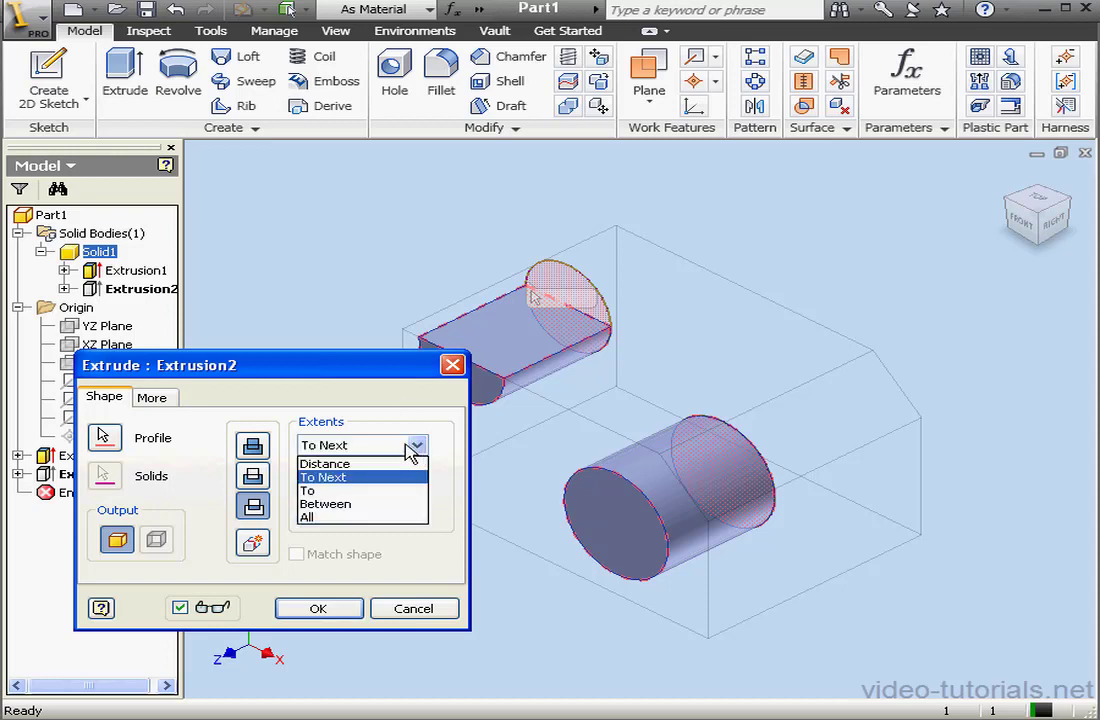
click(336, 490)
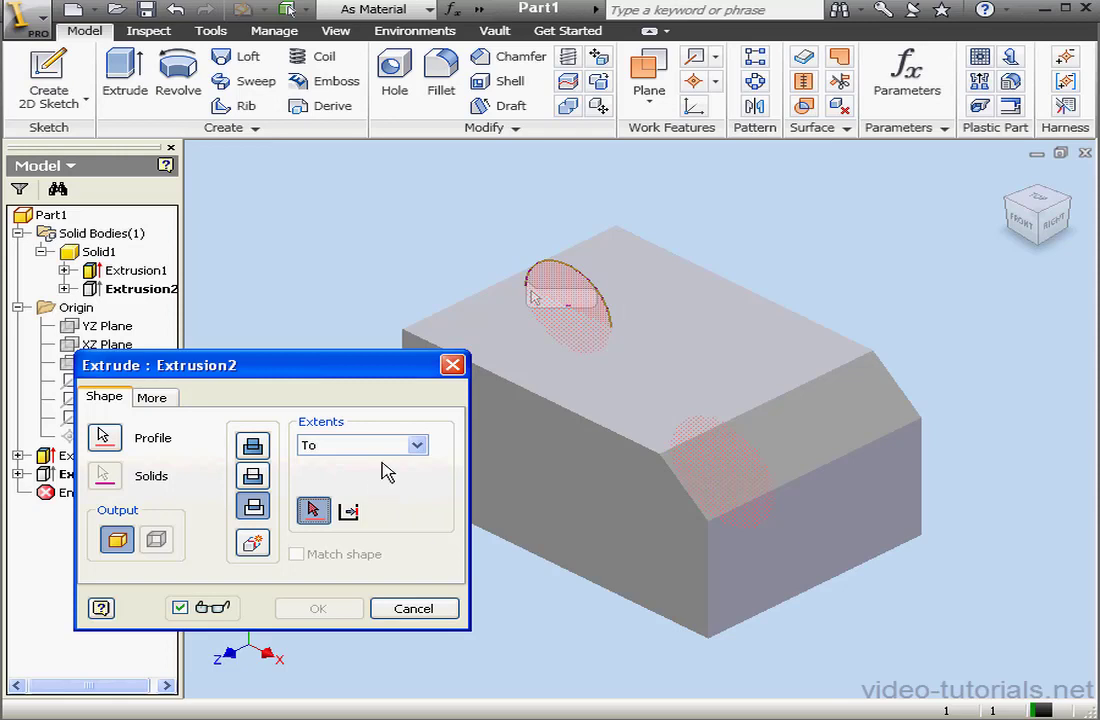
click(516, 456)
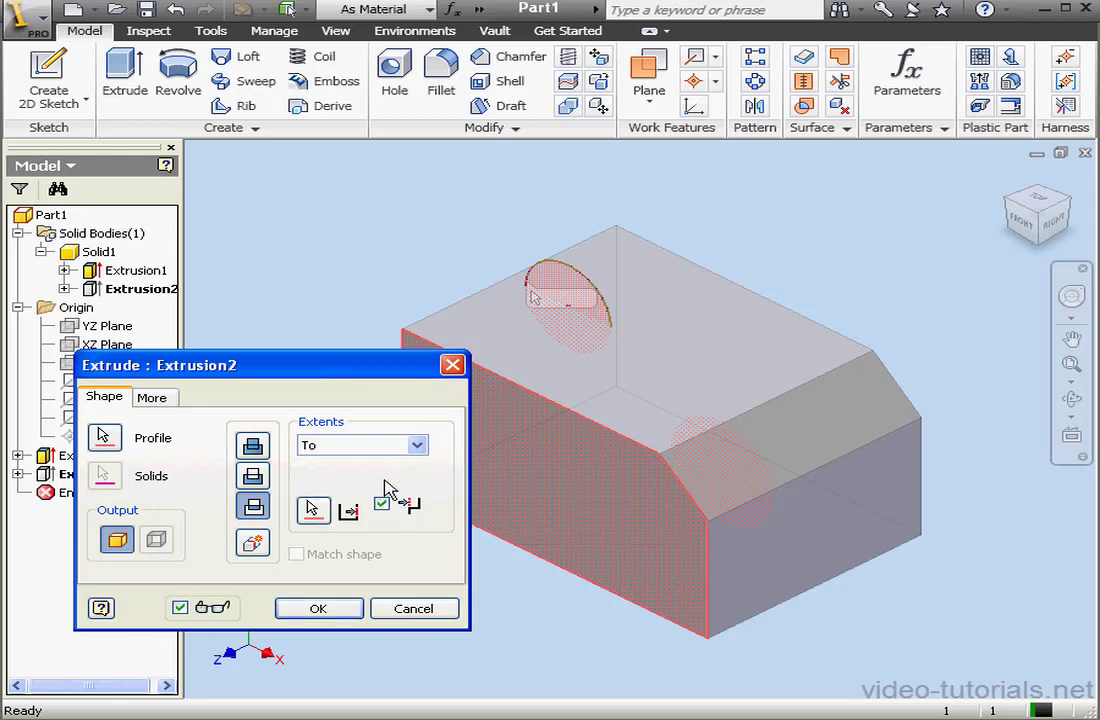
click(312, 510)
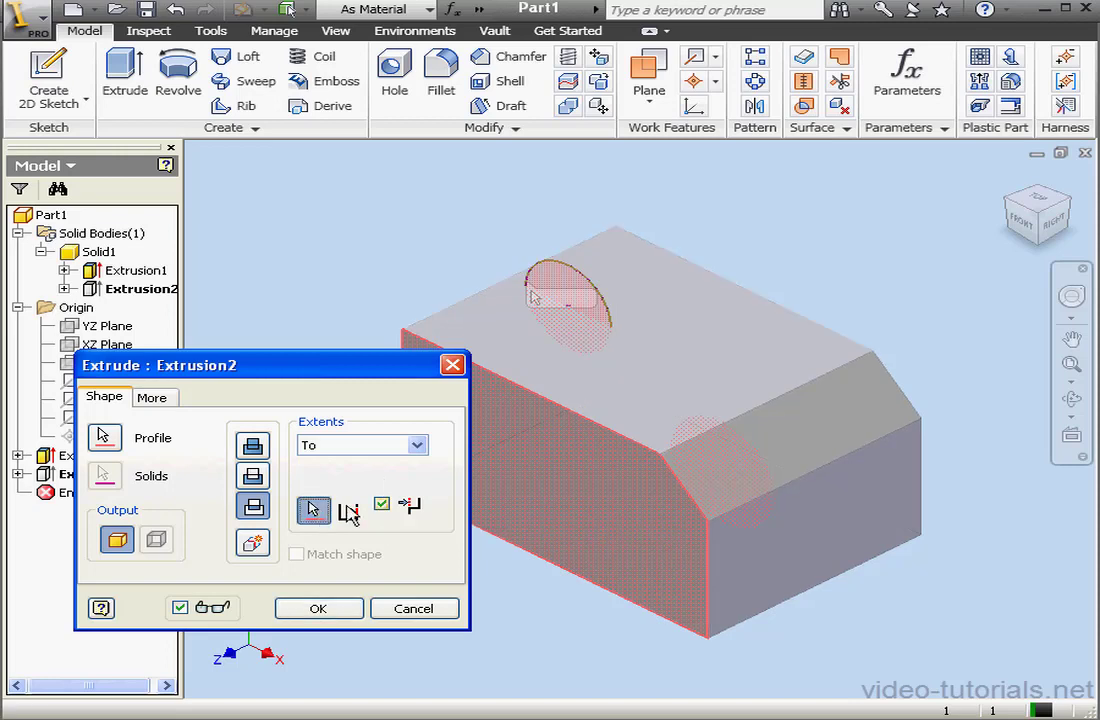
click(403, 332)
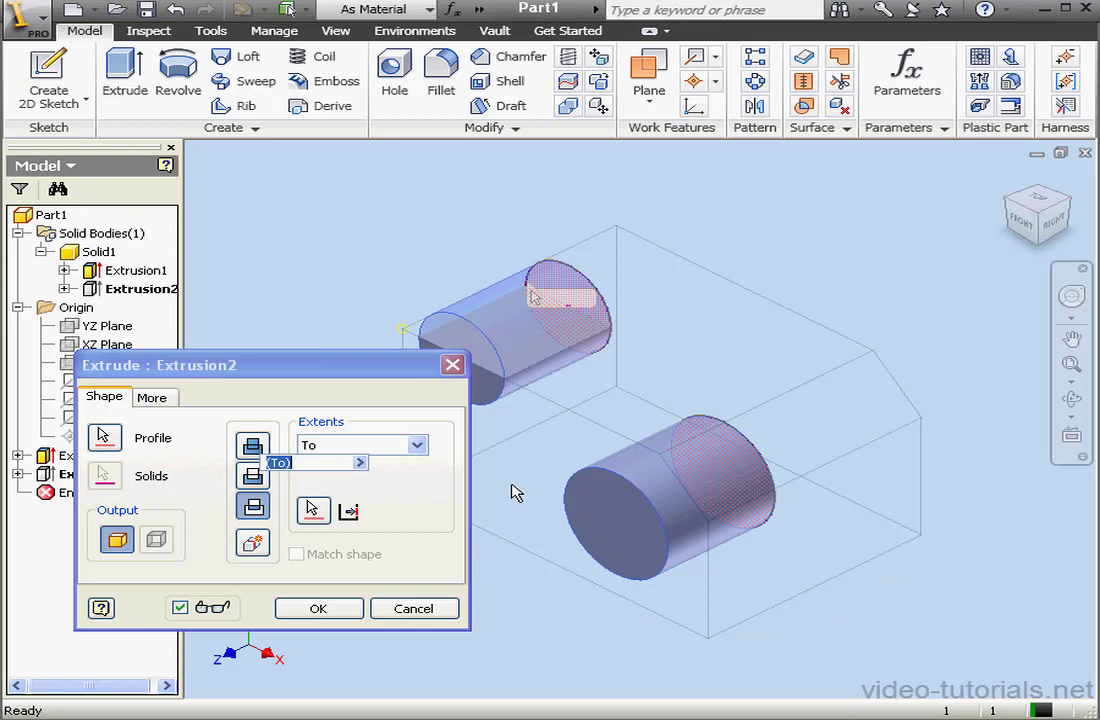
Try the Between and All extents, and return the extrusion to the Distance extent
click(417, 445)
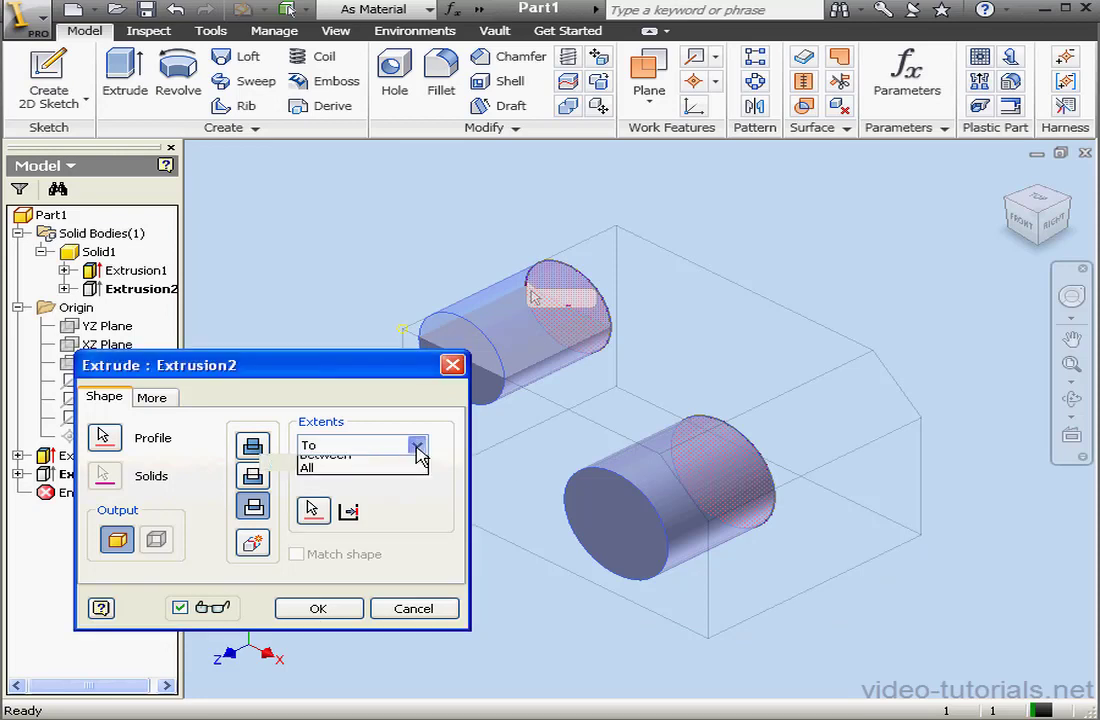
click(372, 504)
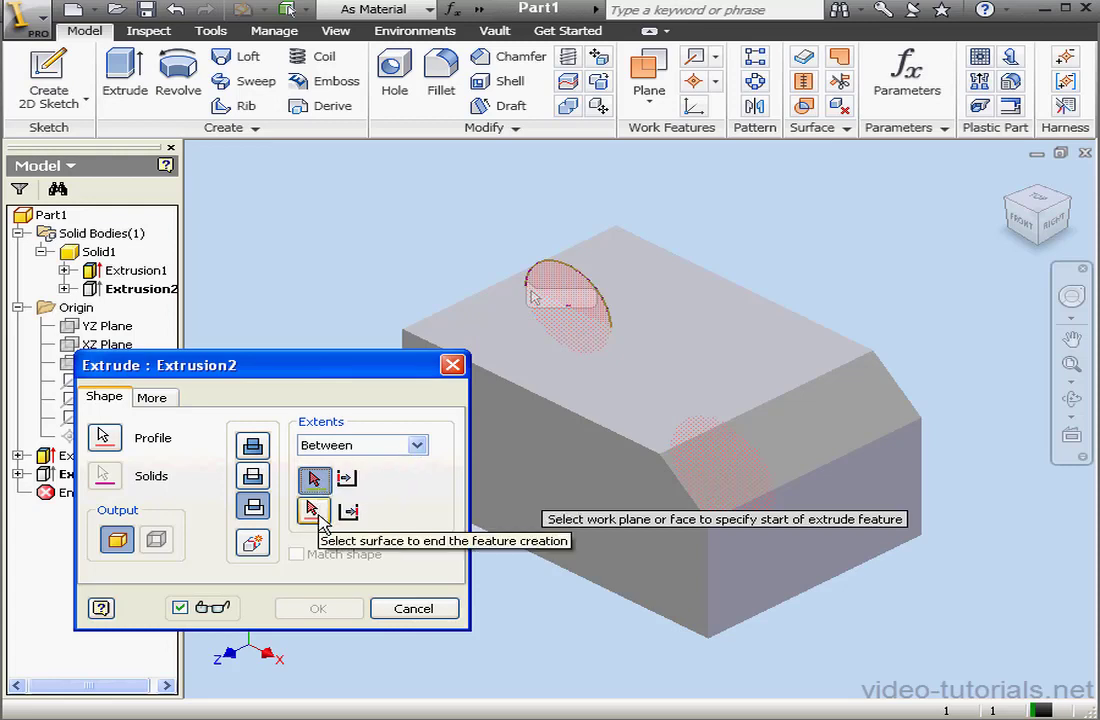
click(416, 446)
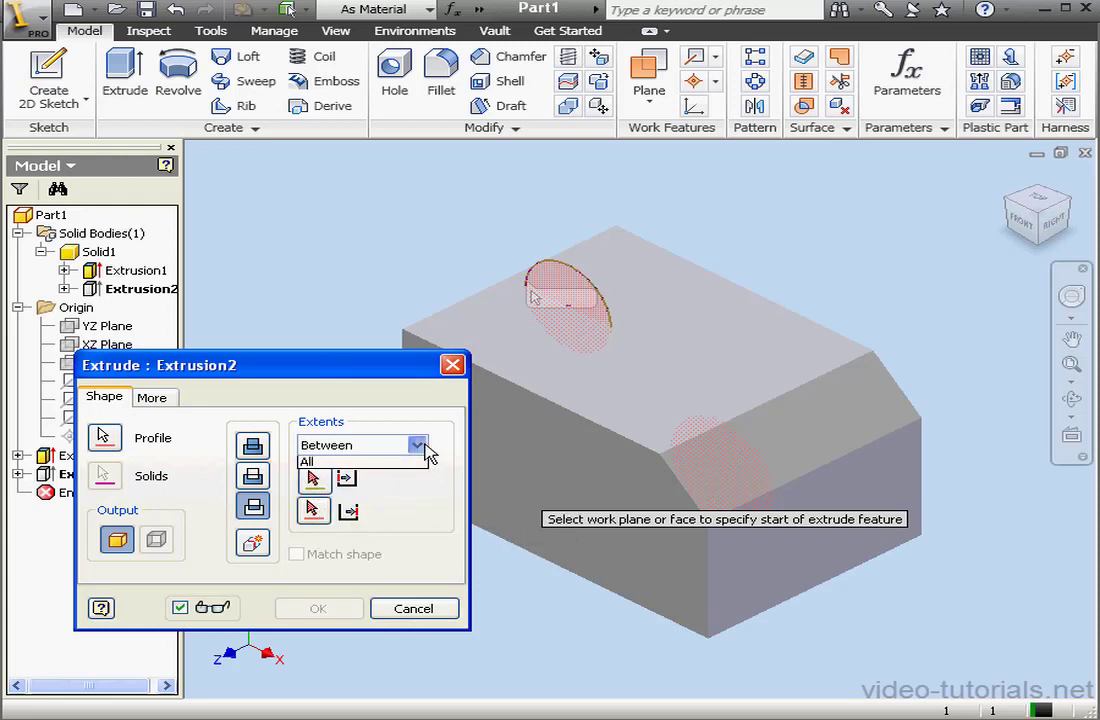
click(328, 517)
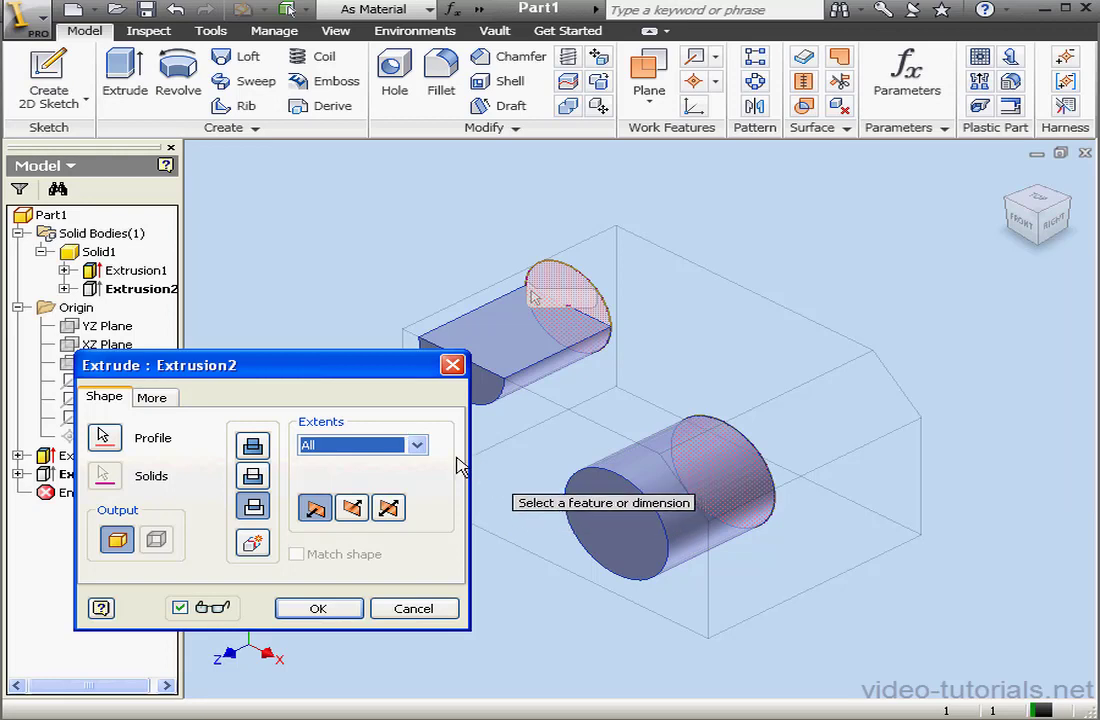
click(416, 448)
click(370, 462)
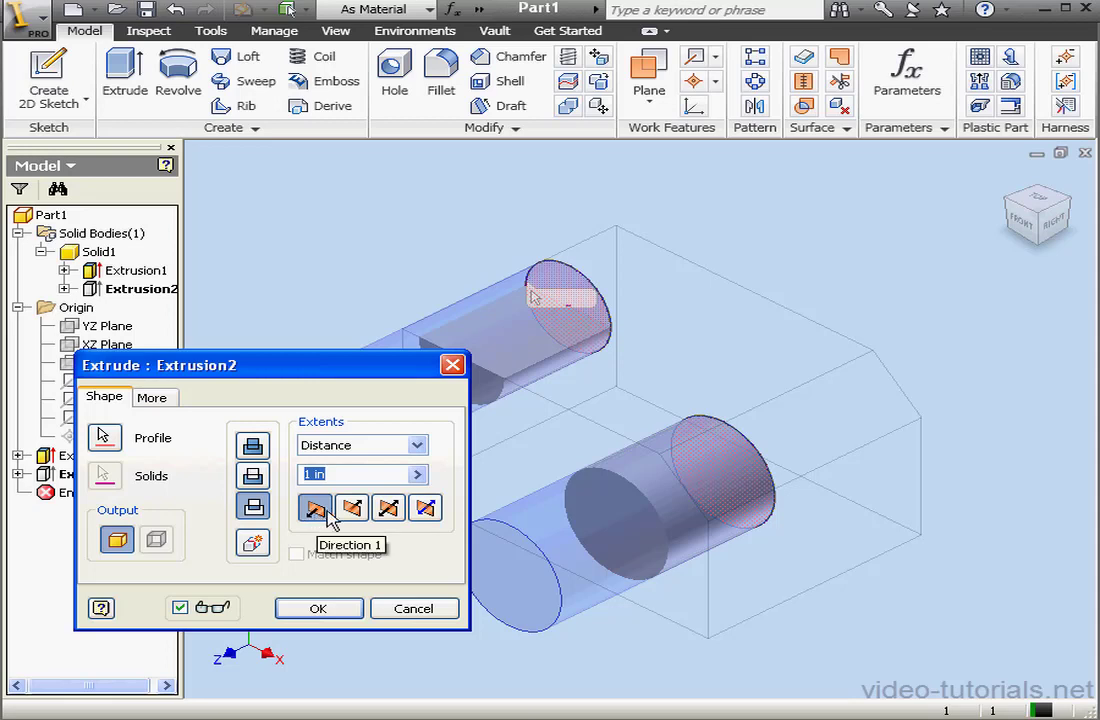
Preview the extrusion in Direction 2, symmetric and asymmetric, flipping the two asymmetric distances and restoring them
click(352, 510)
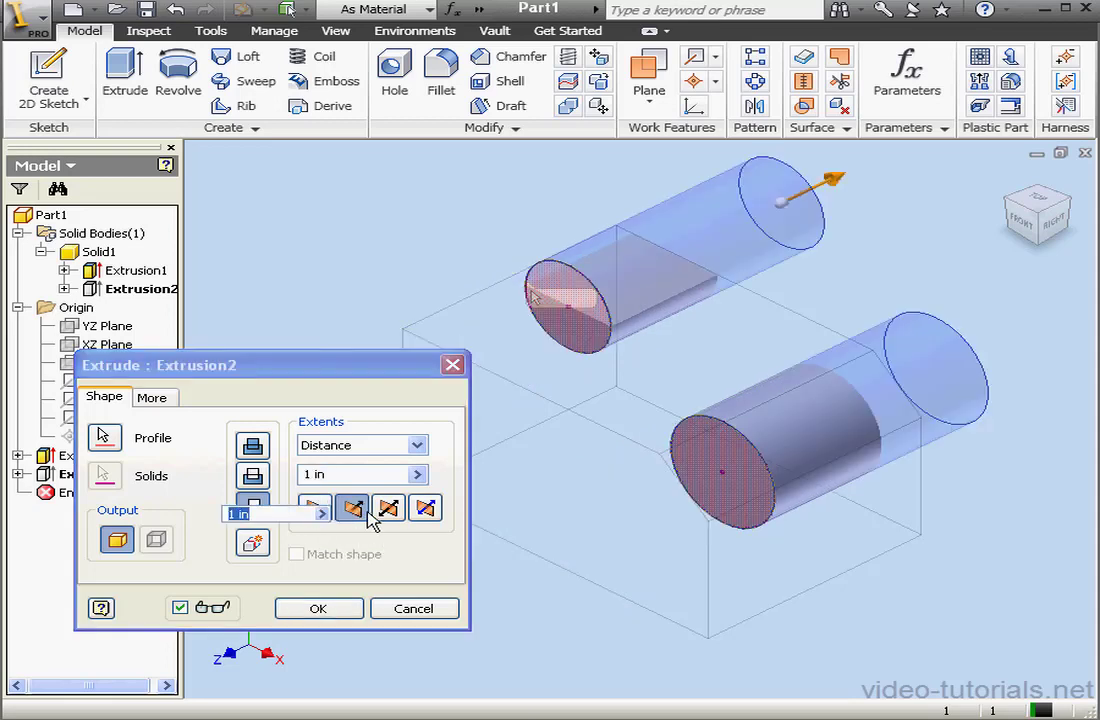
click(388, 510)
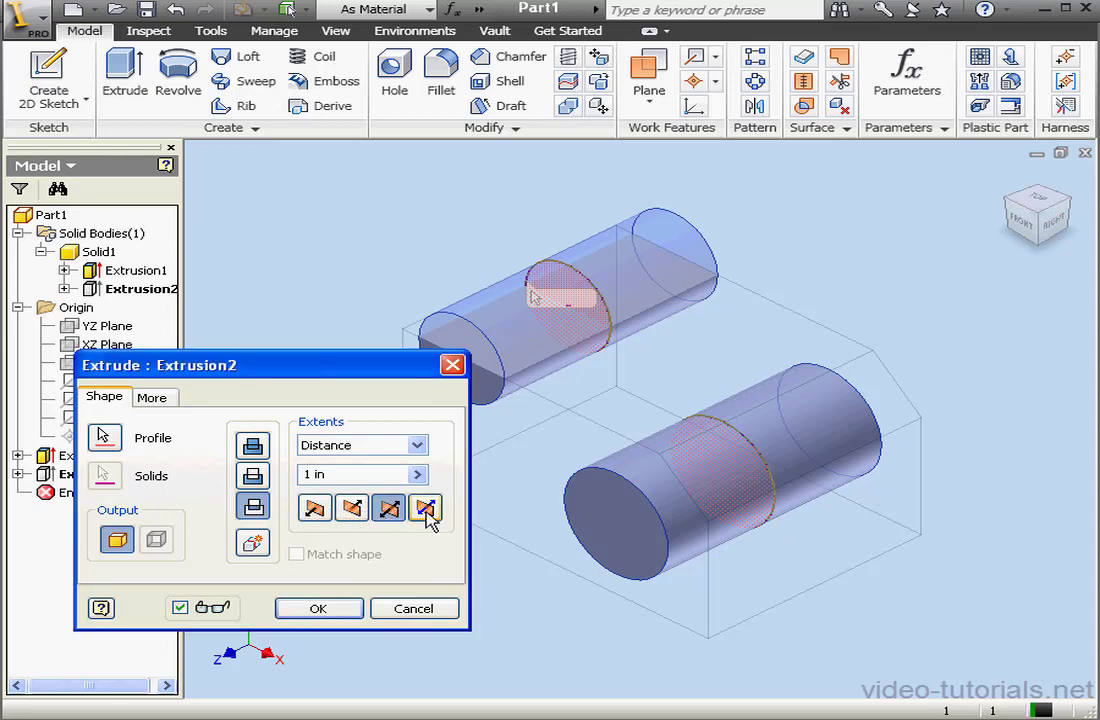
click(426, 509)
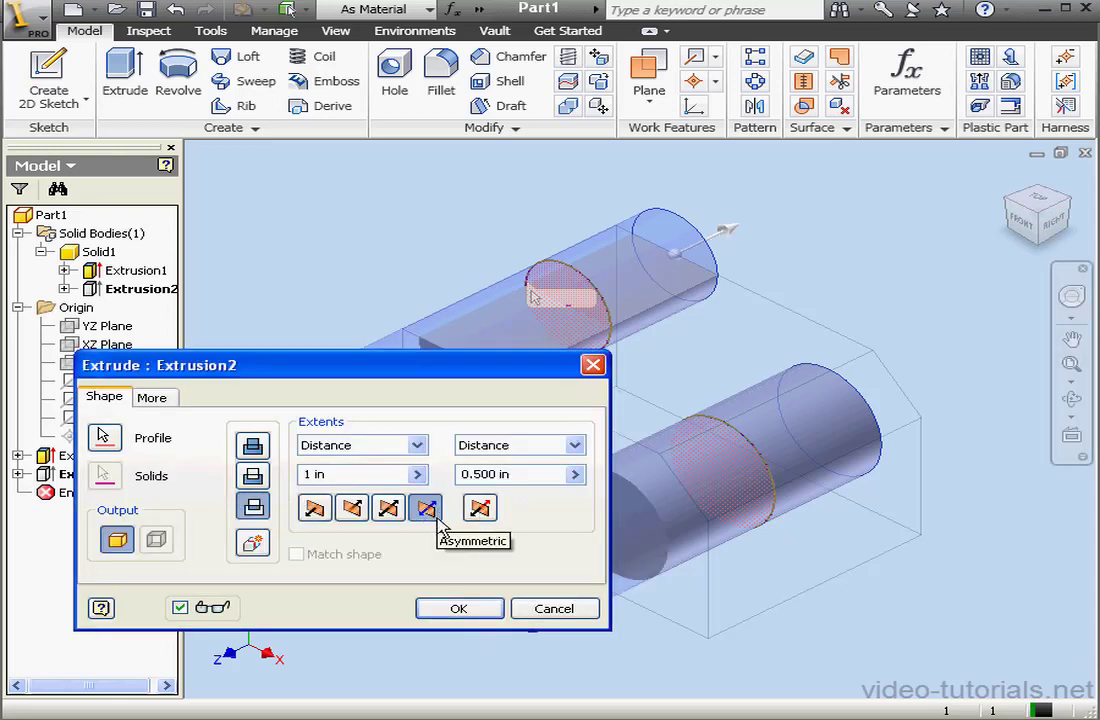
click(480, 507)
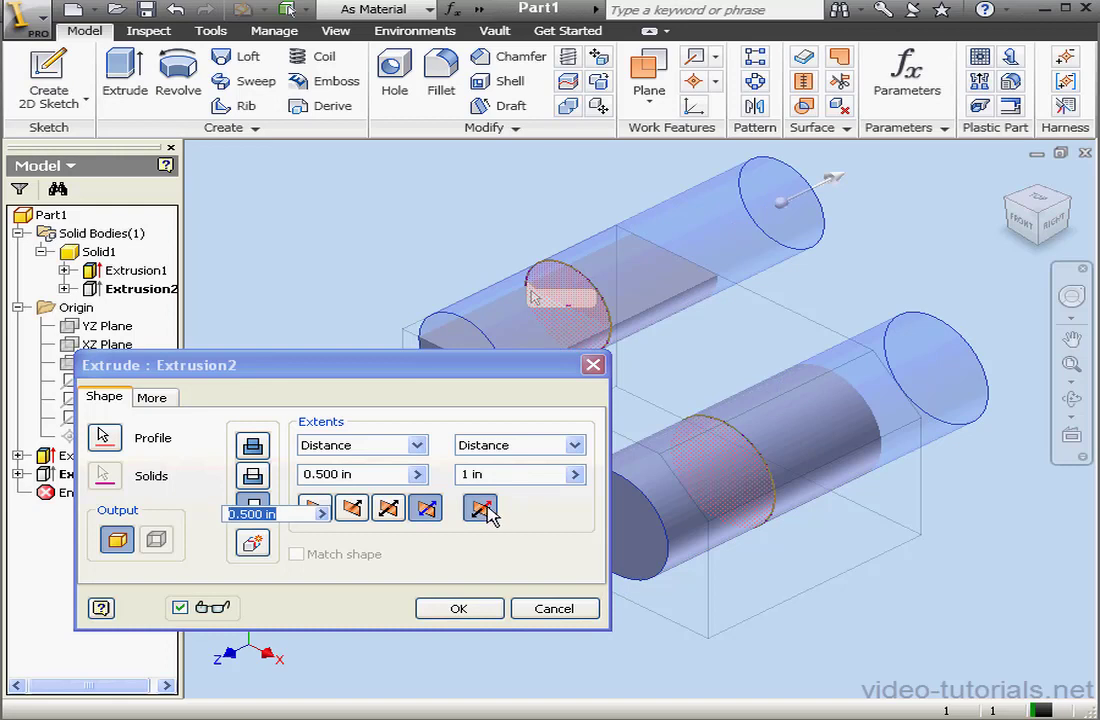
click(480, 508)
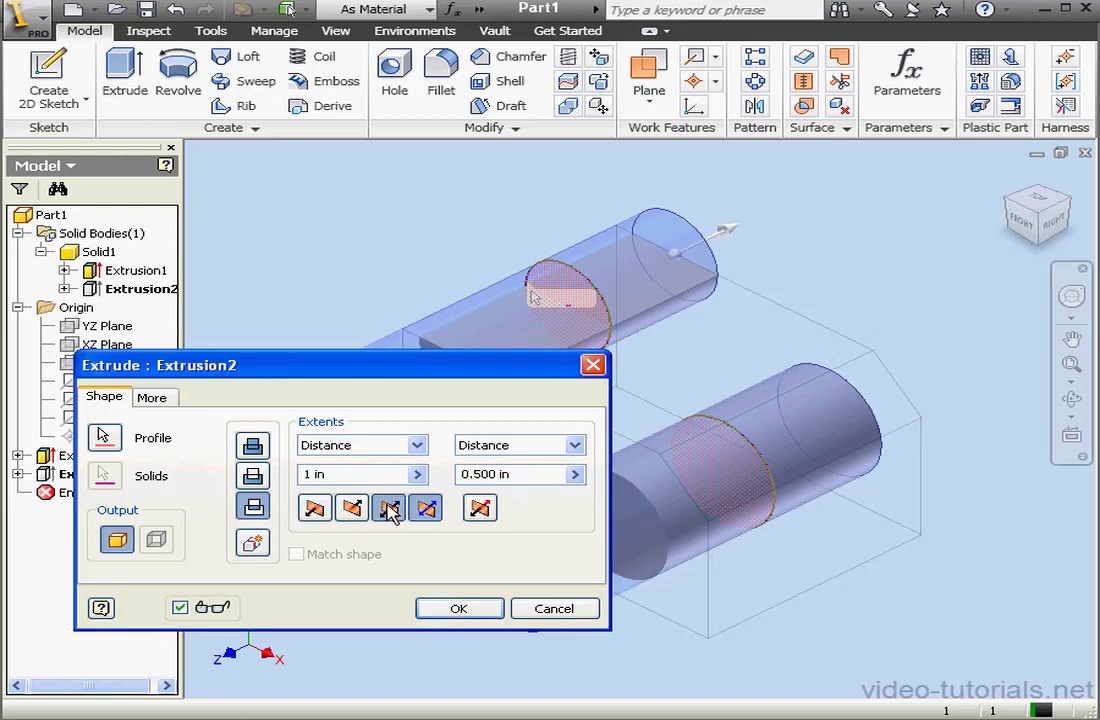
Make the extrusion symmetric about the sketch plane and set its taper to 5 degrees
click(390, 508)
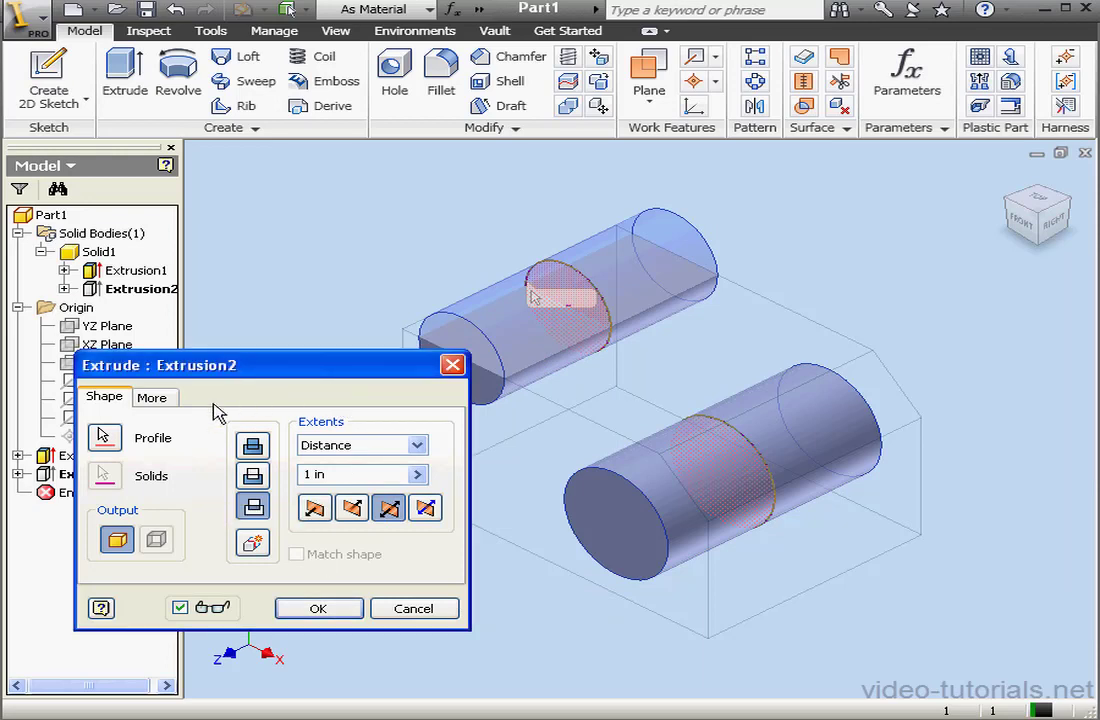
click(152, 400)
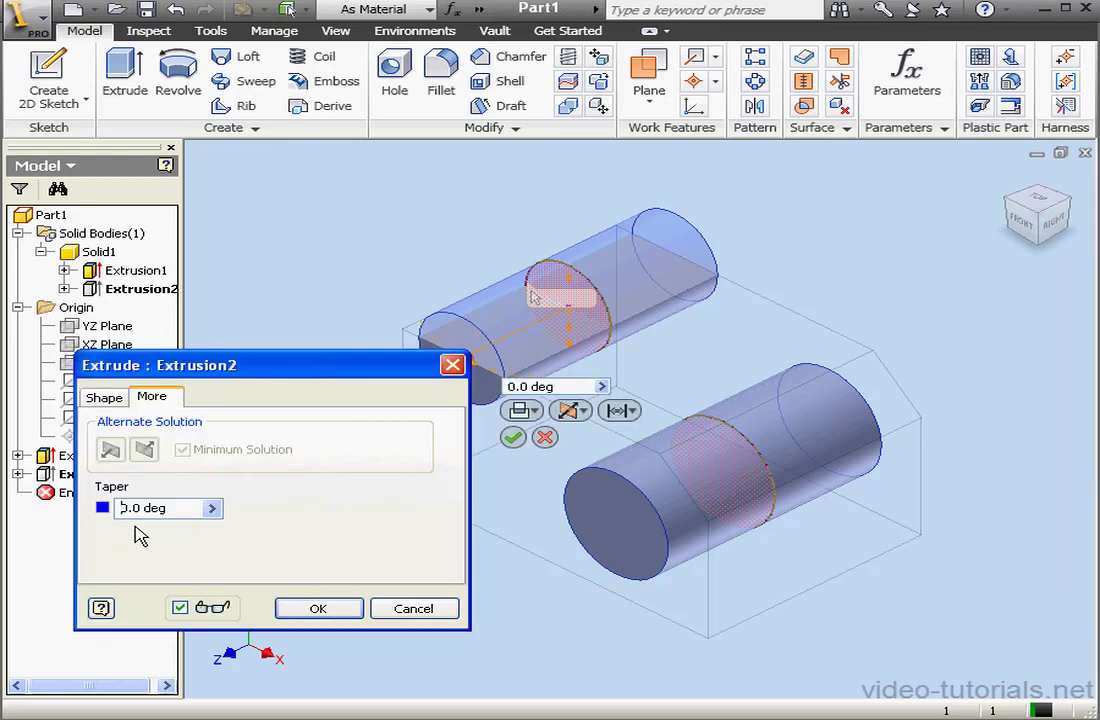
click(122, 508)
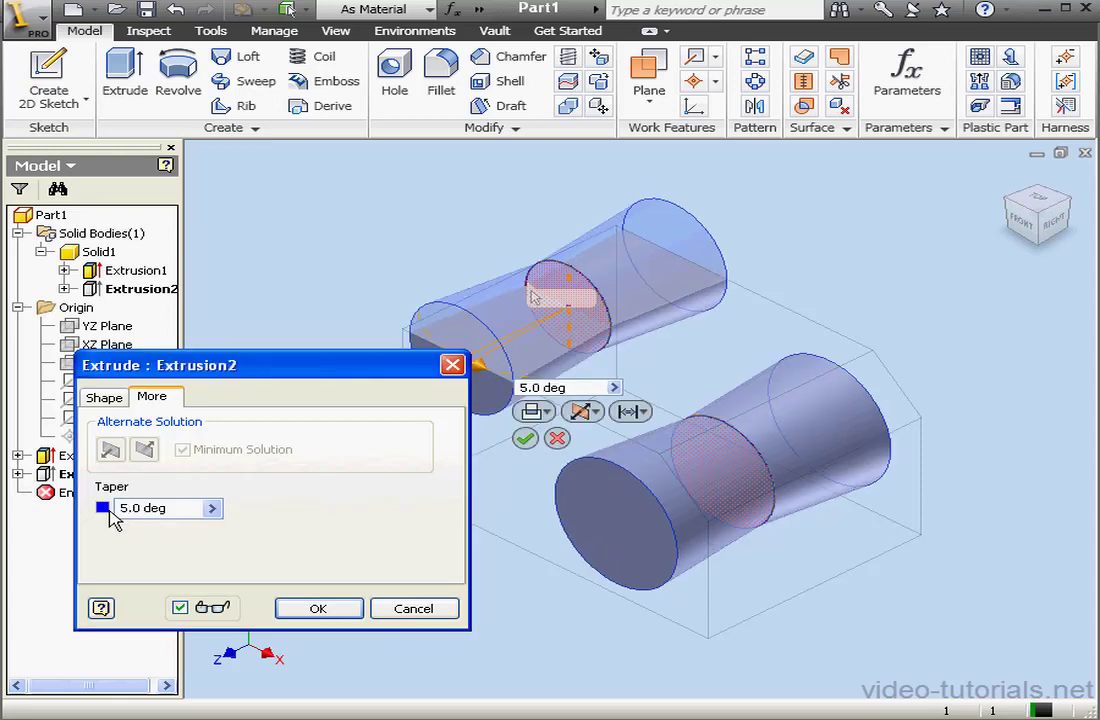
key(Tab)
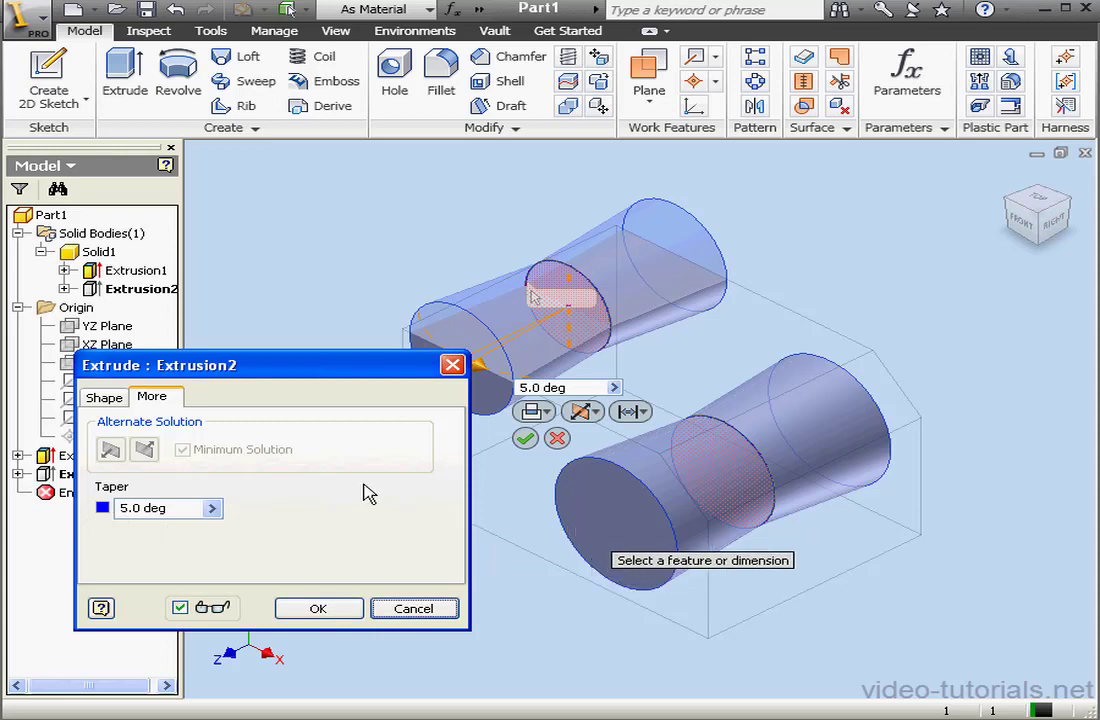
Switch the tapered two-circle extrusion to a cut and apply the edit to the block
click(103, 400)
click(253, 475)
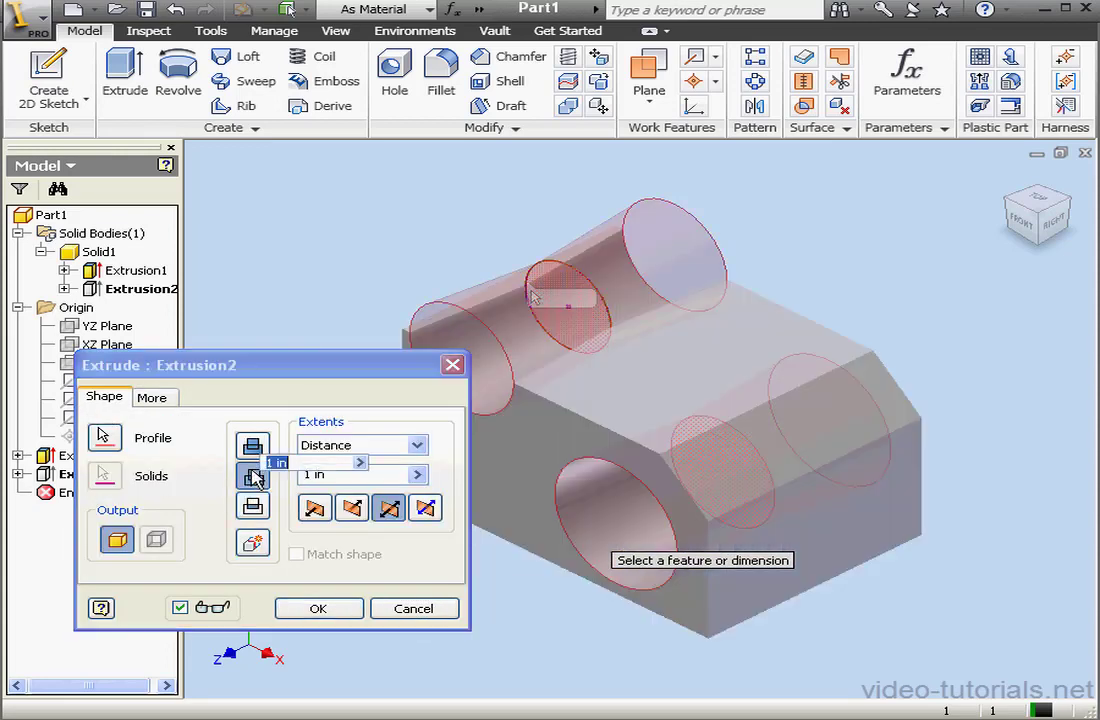
click(318, 609)
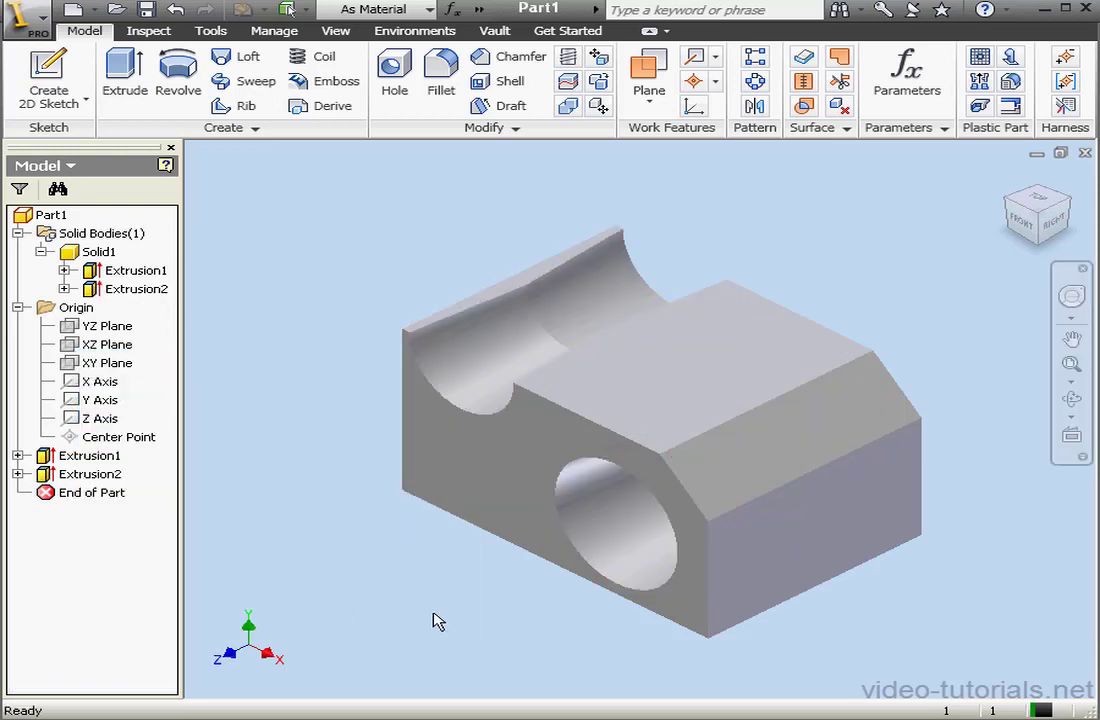
Sketch a rectangle on the block's right end face, extending above the face's upper edge, and finish the sketch
right_click(793, 522)
click(860, 618)
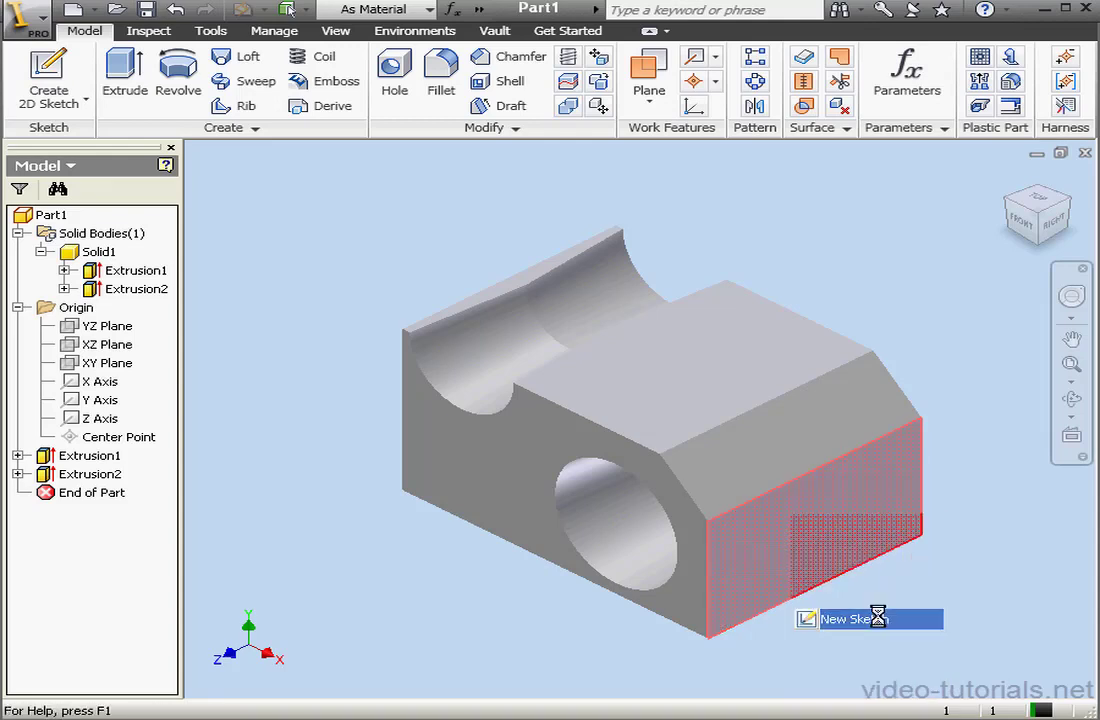
click(1055, 226)
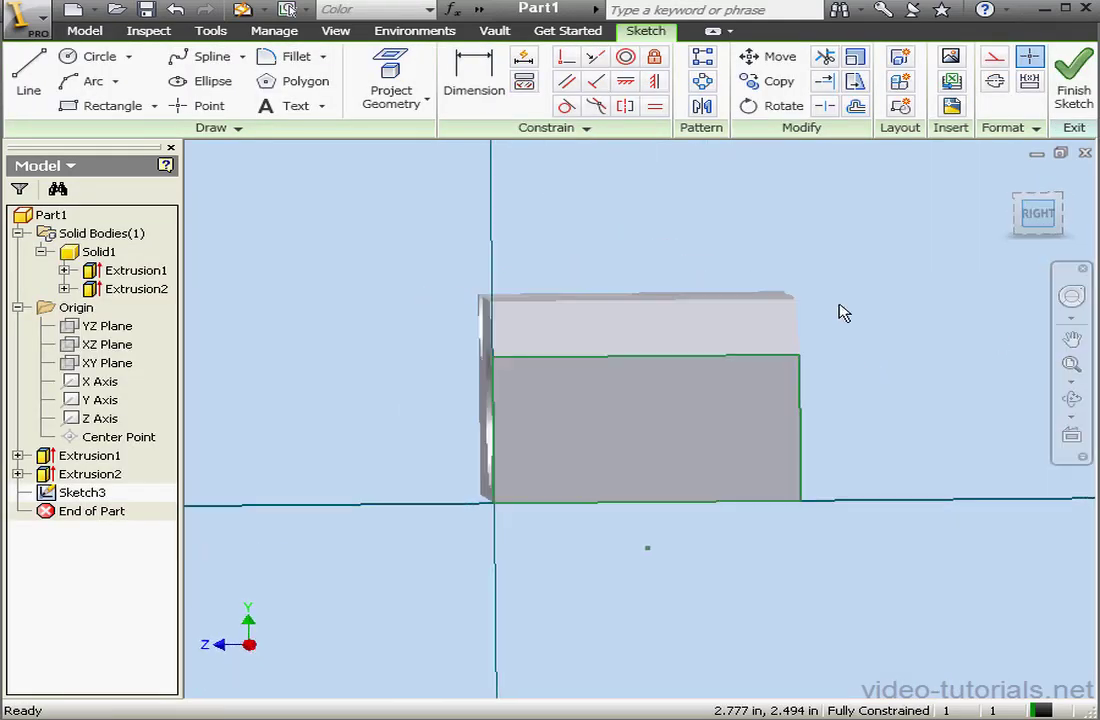
click(107, 110)
click(565, 266)
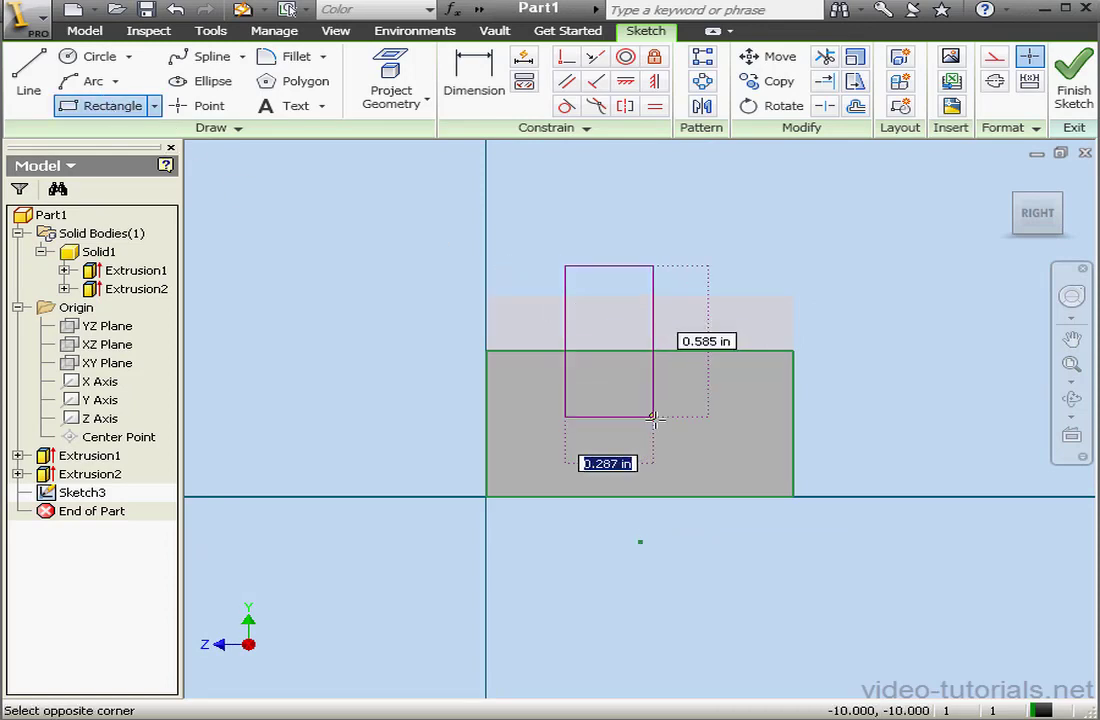
click(692, 466)
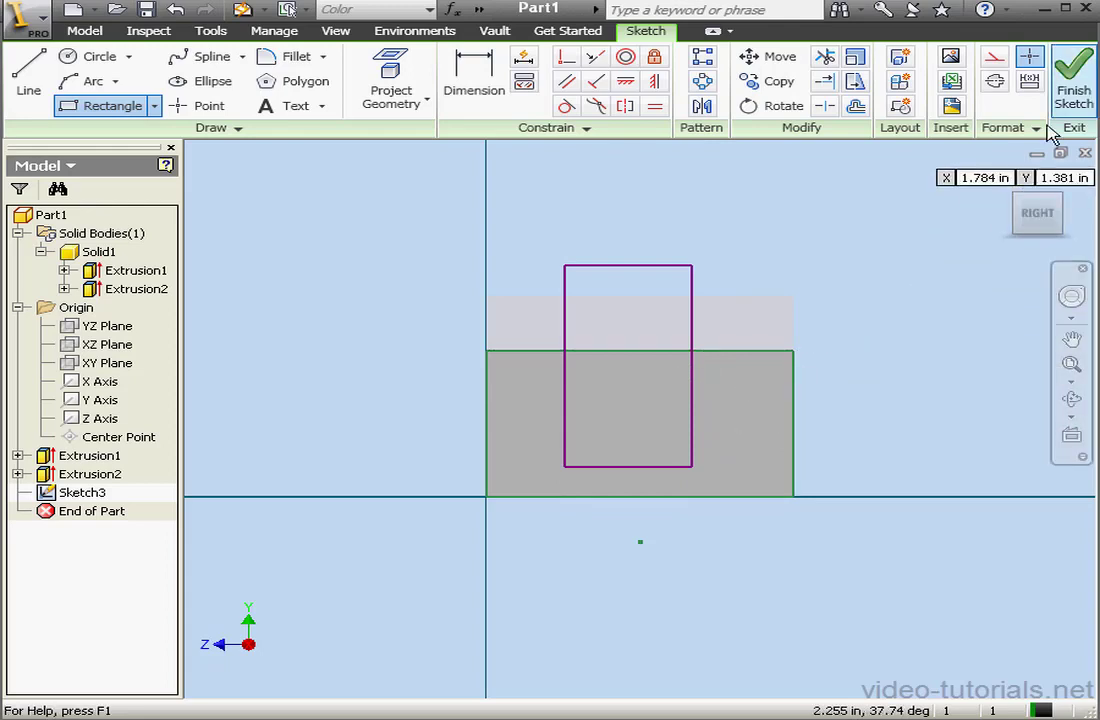
click(1074, 75)
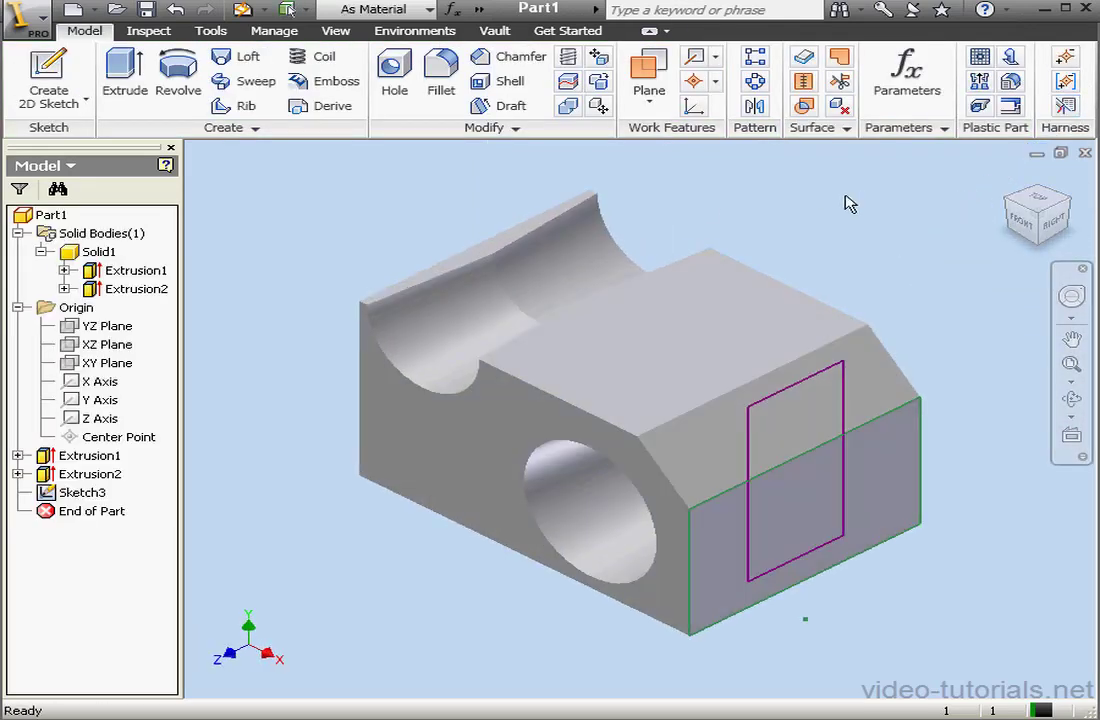
Try to extrude the rectangle with the To extent, ending at the cylindrical face of the lower hole
click(138, 86)
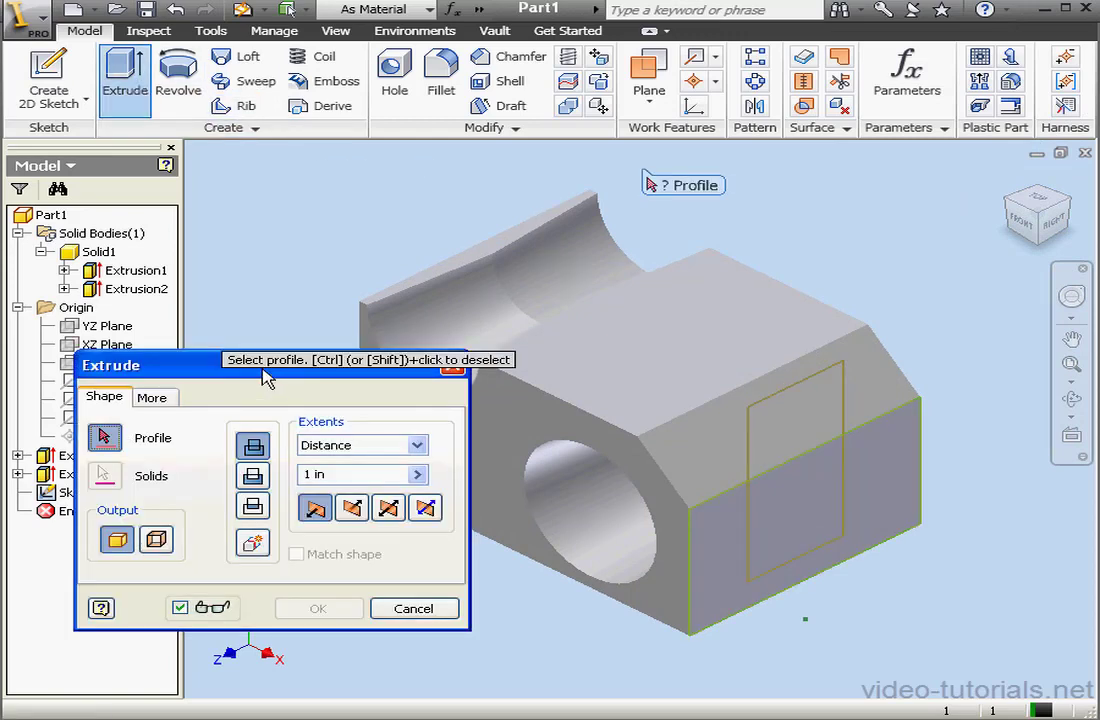
click(796, 433)
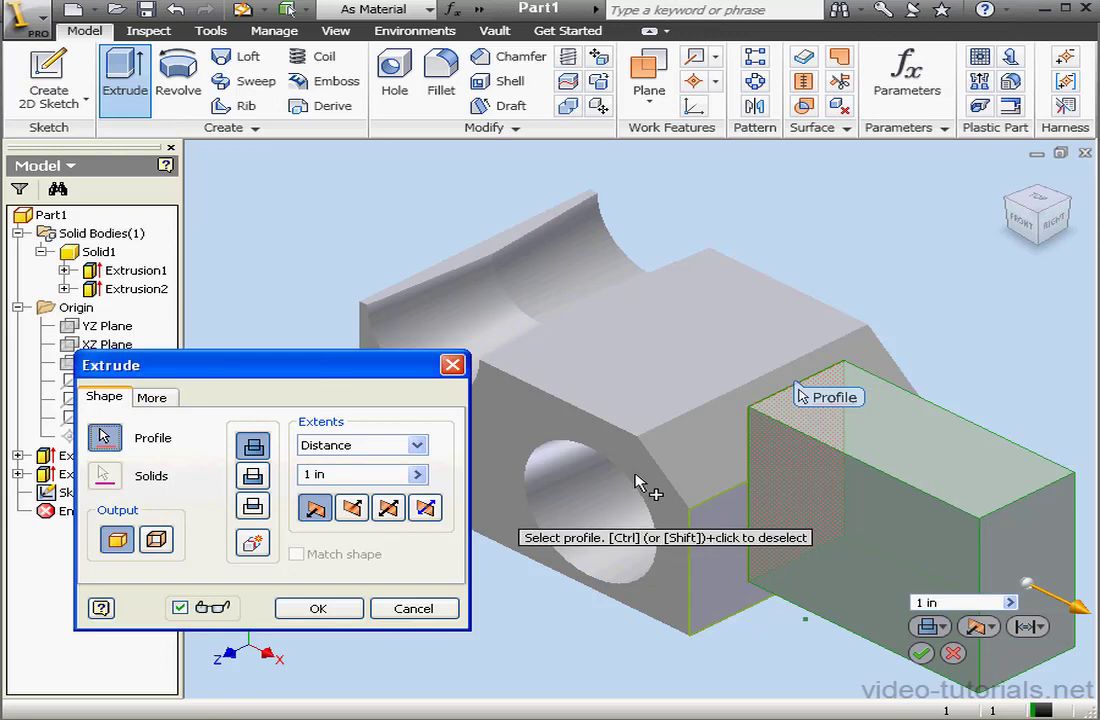
click(418, 446)
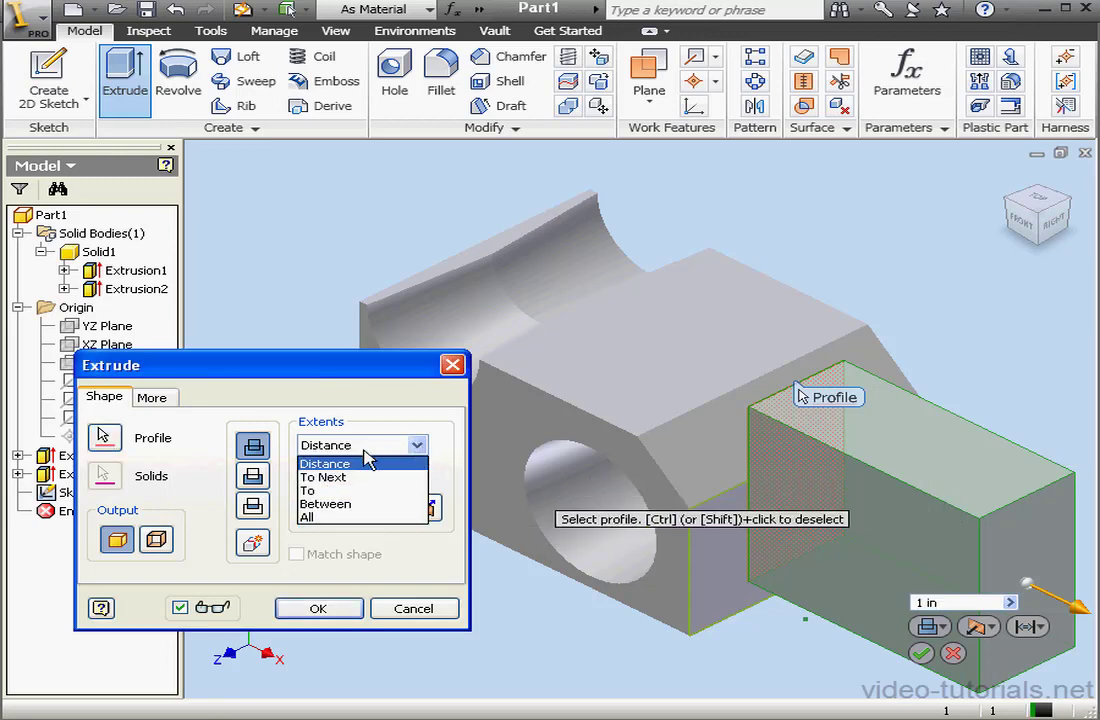
click(318, 490)
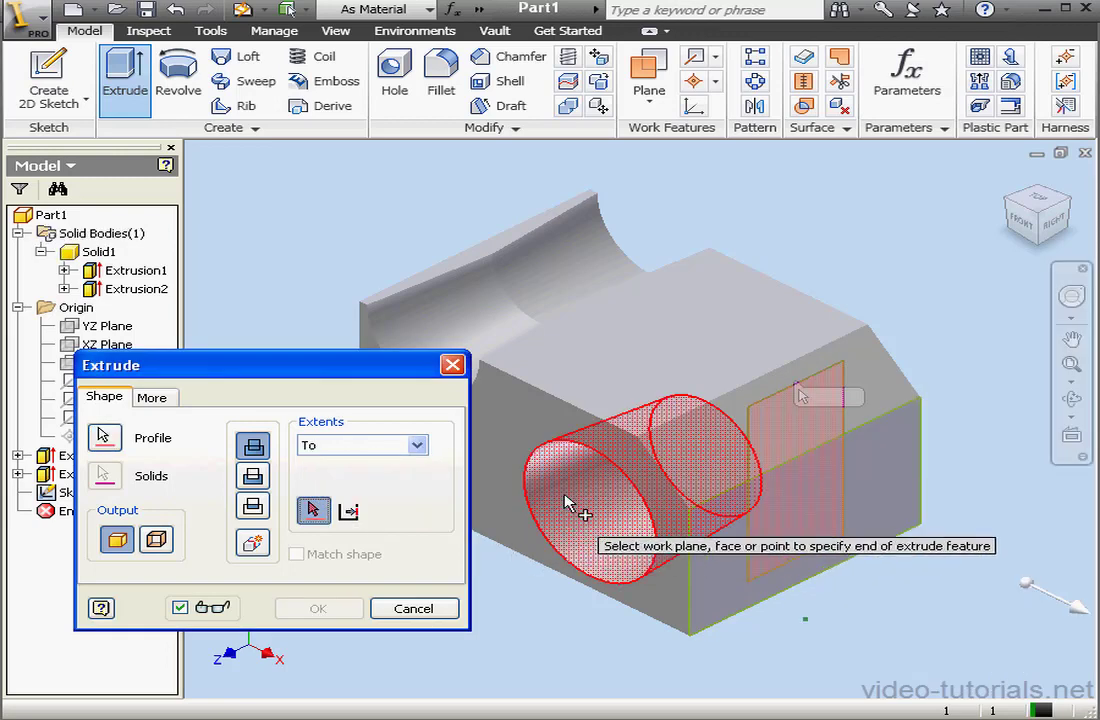
click(567, 494)
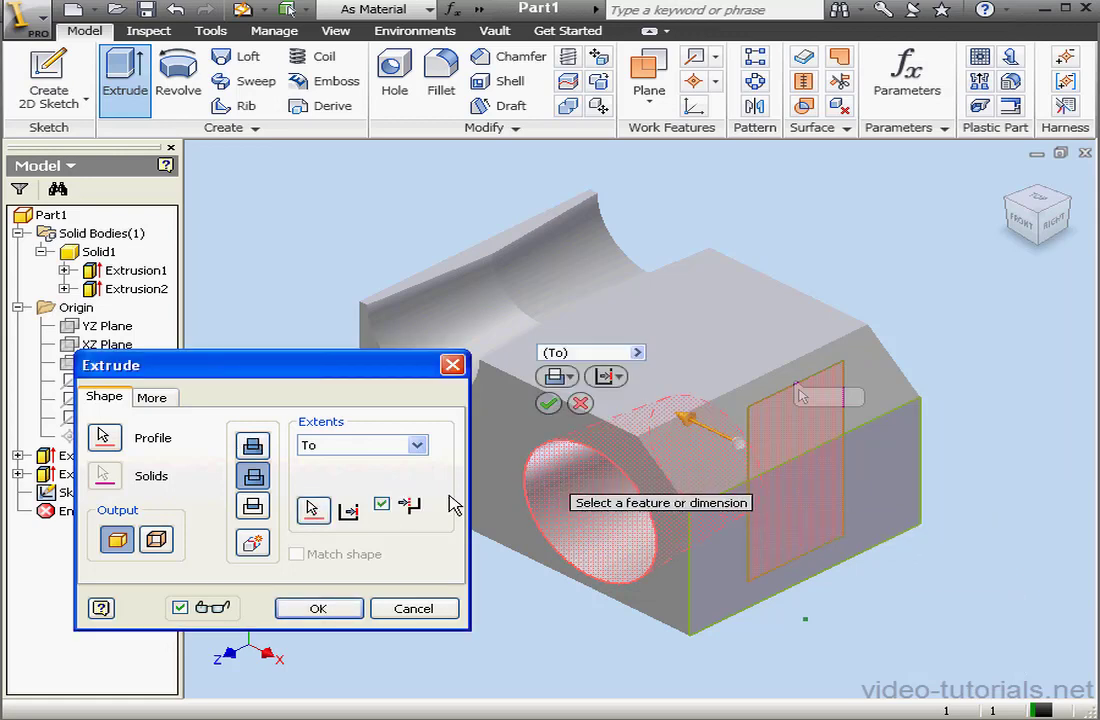
click(334, 610)
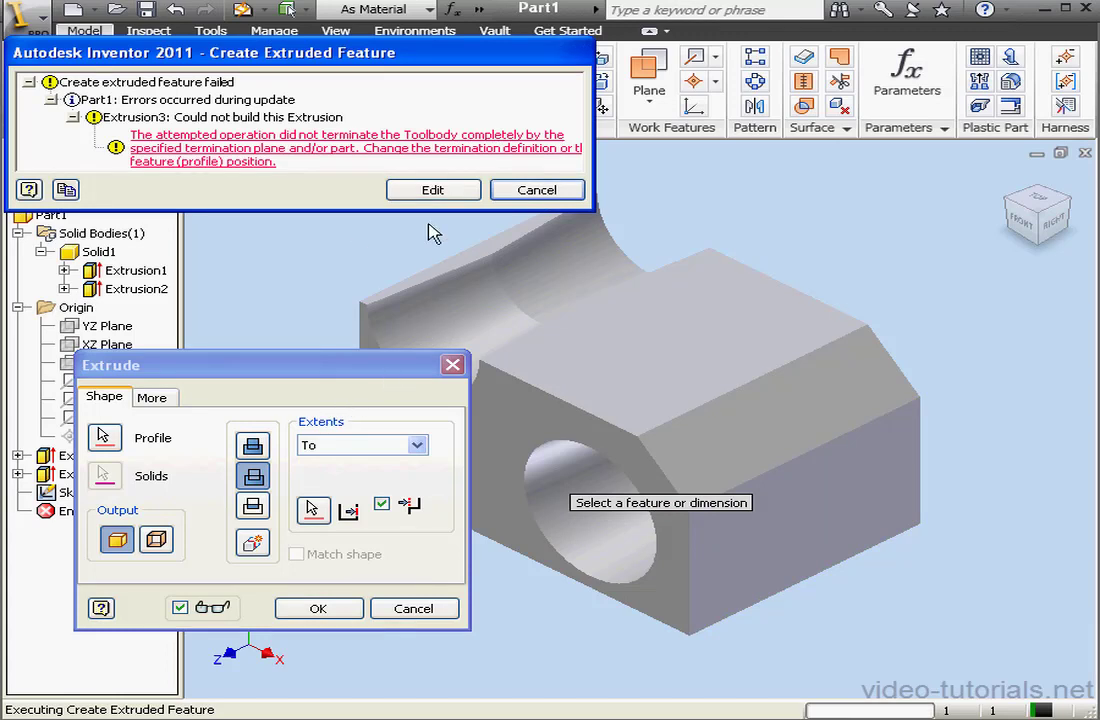
click(436, 190)
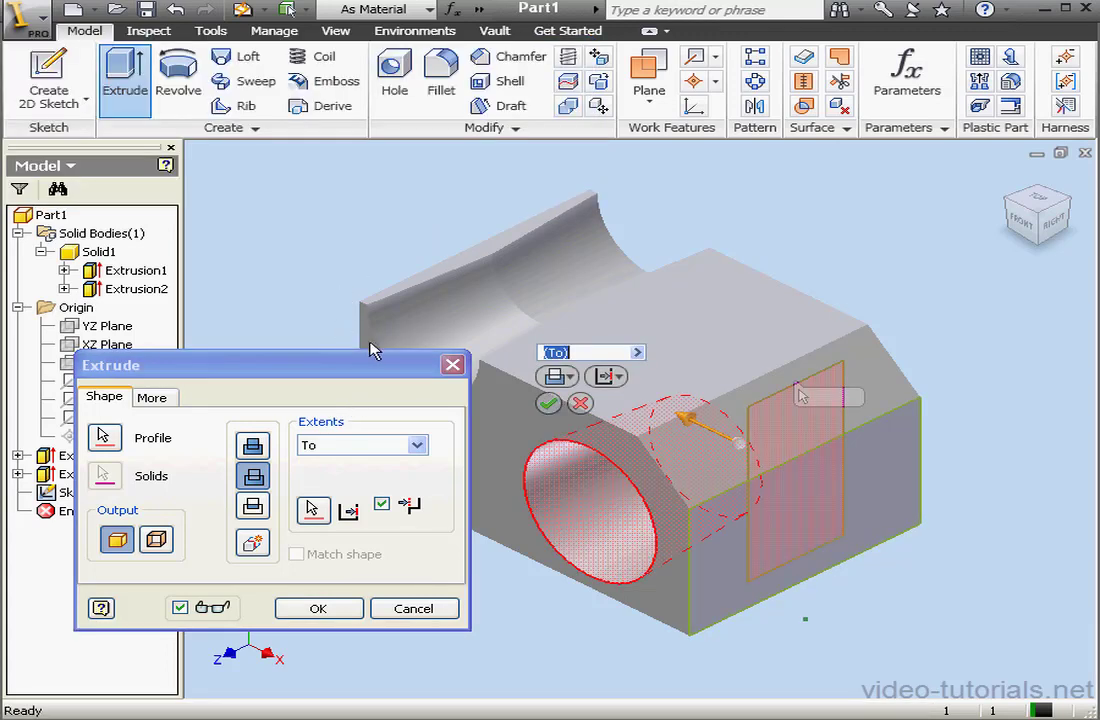
Try the tapered half-round groove's face as the extrusion's termination, and cancel the extrusion
click(314, 509)
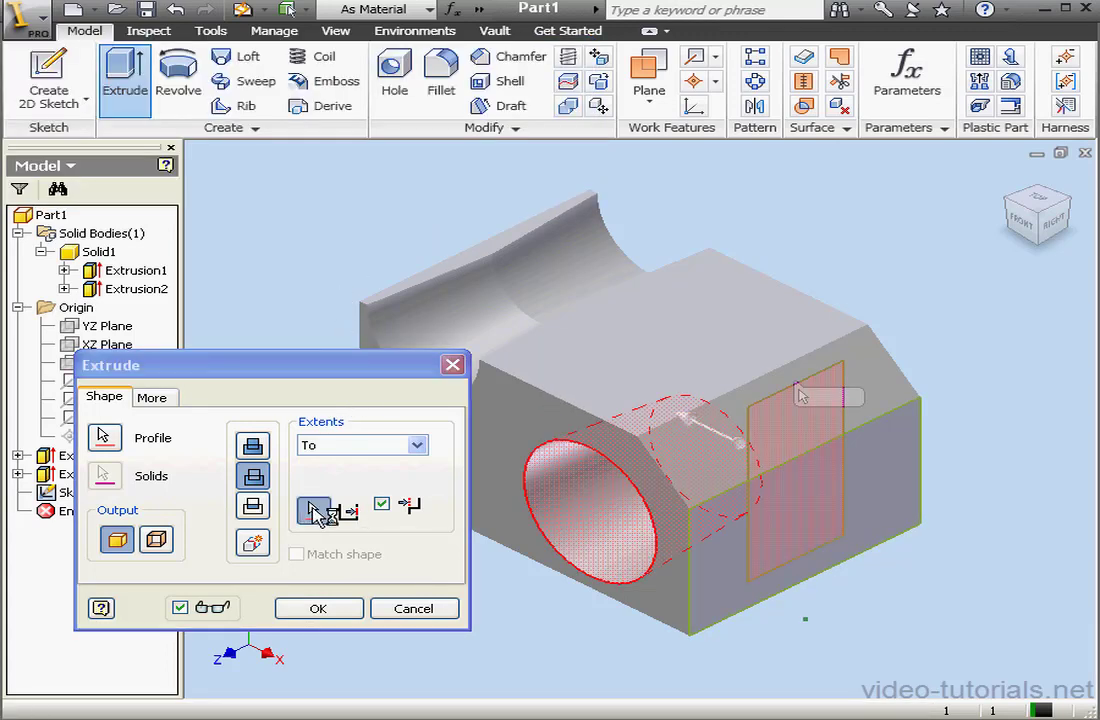
click(478, 315)
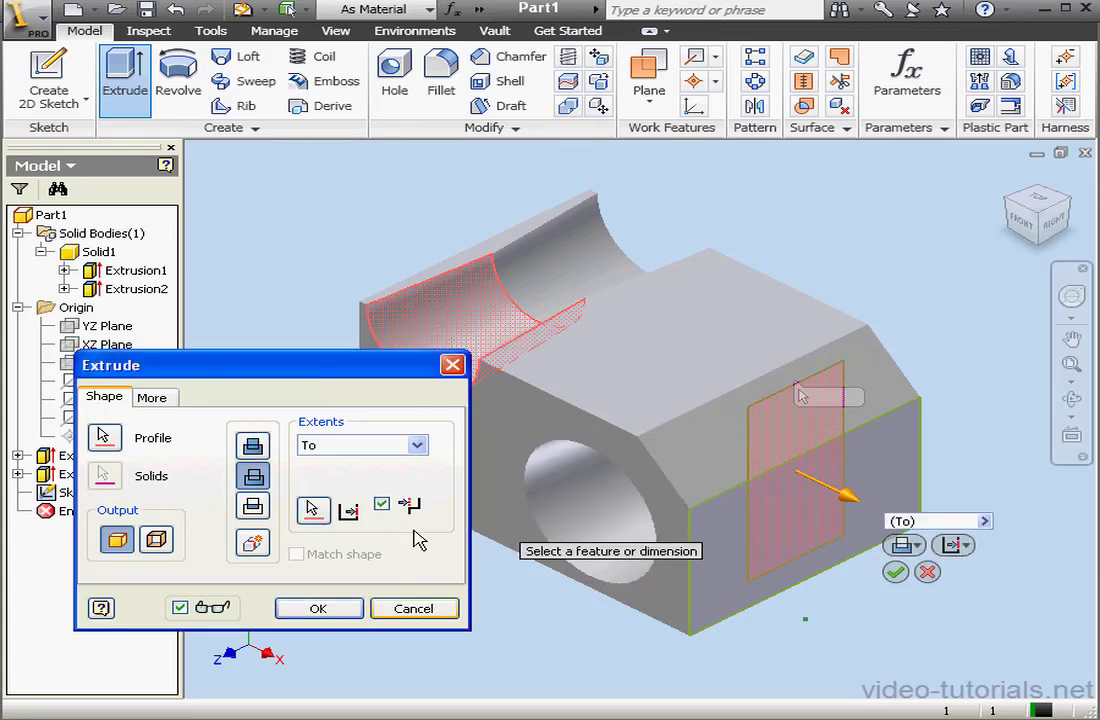
click(338, 610)
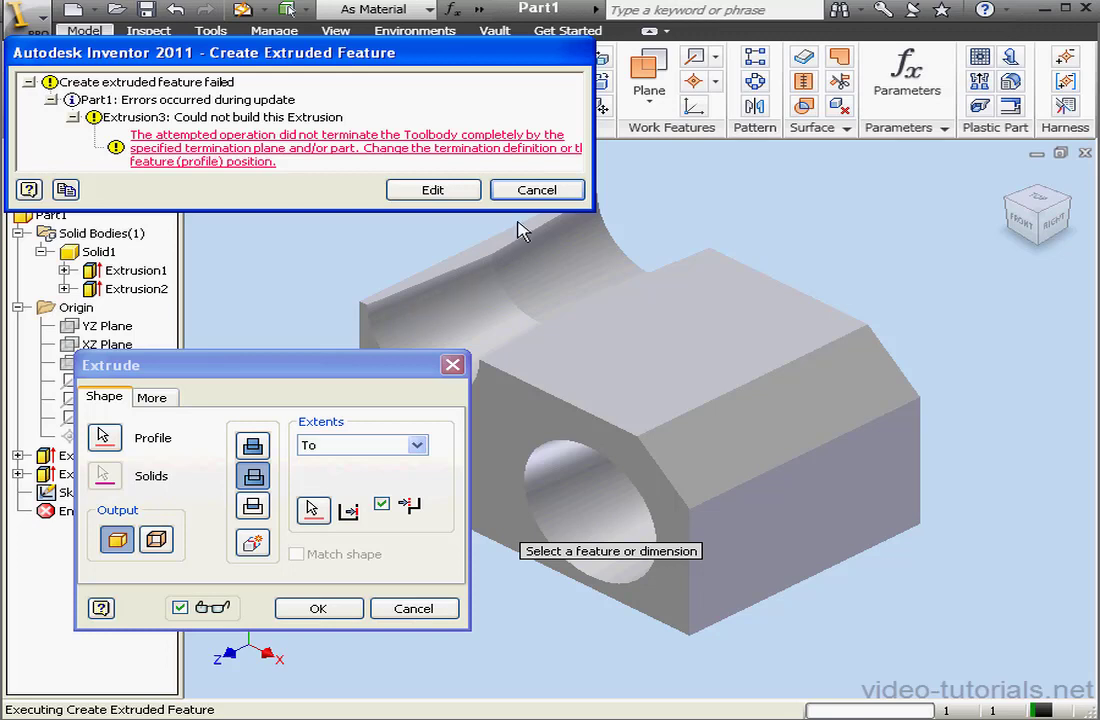
click(537, 190)
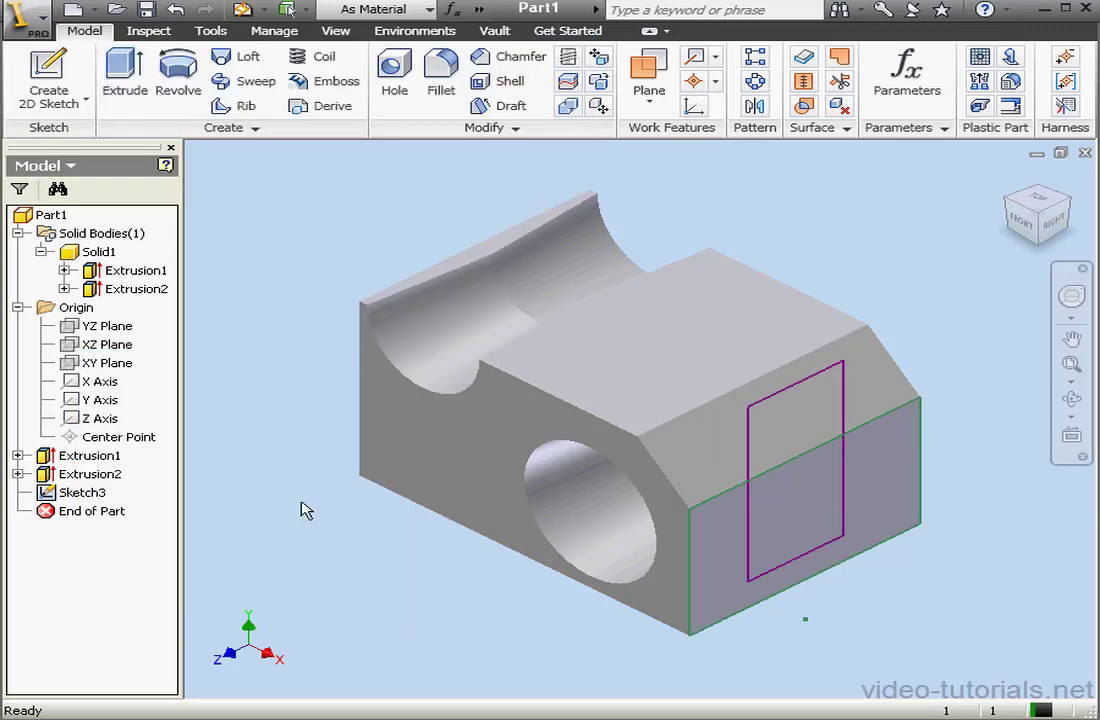
Edit the two-circle sketch of the second extrusion, slice the graphics, and delete the circle crossing the block's upper edge
click(17, 474)
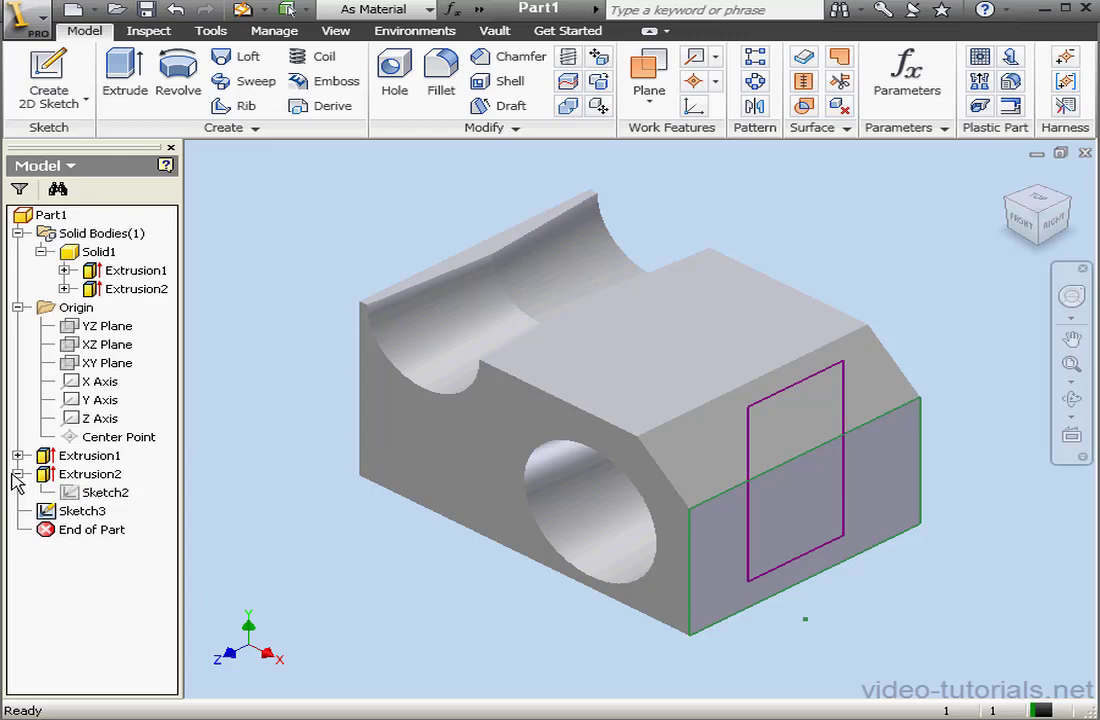
double_click(69, 493)
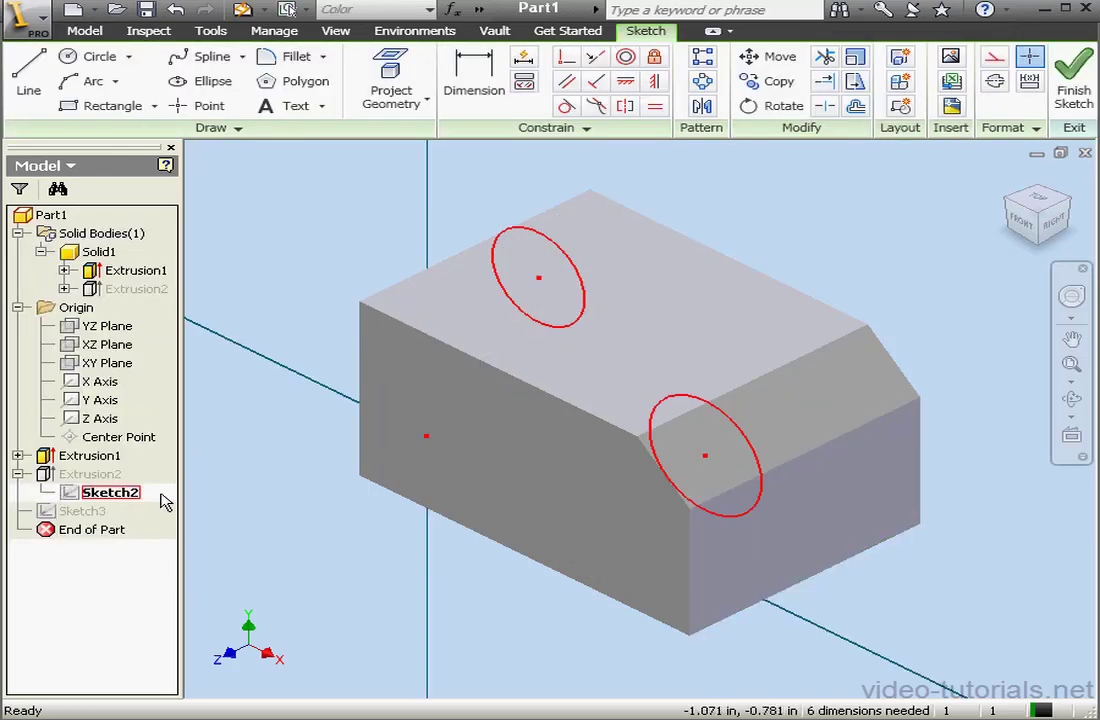
click(1024, 222)
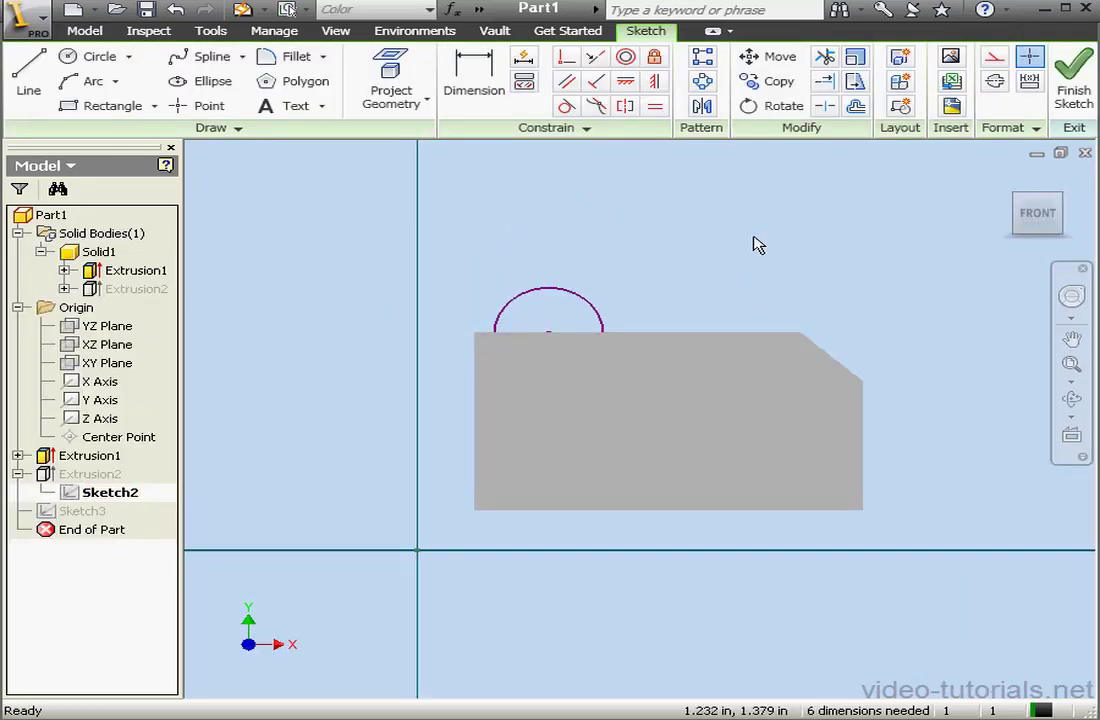
right_click(737, 244)
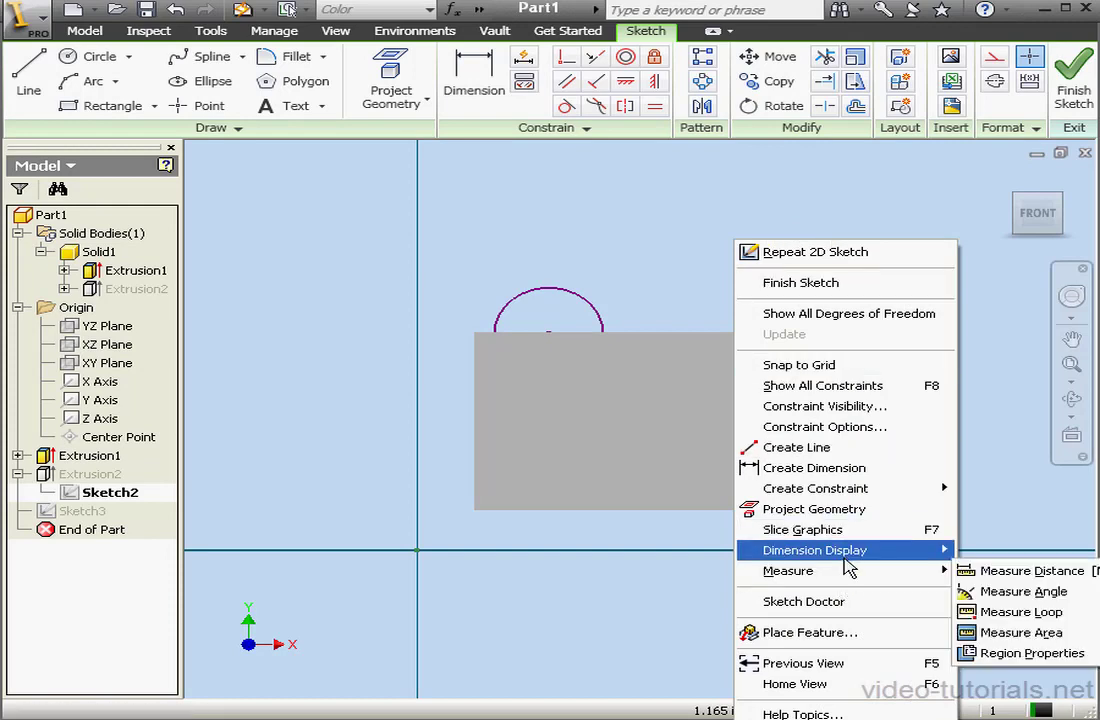
click(850, 531)
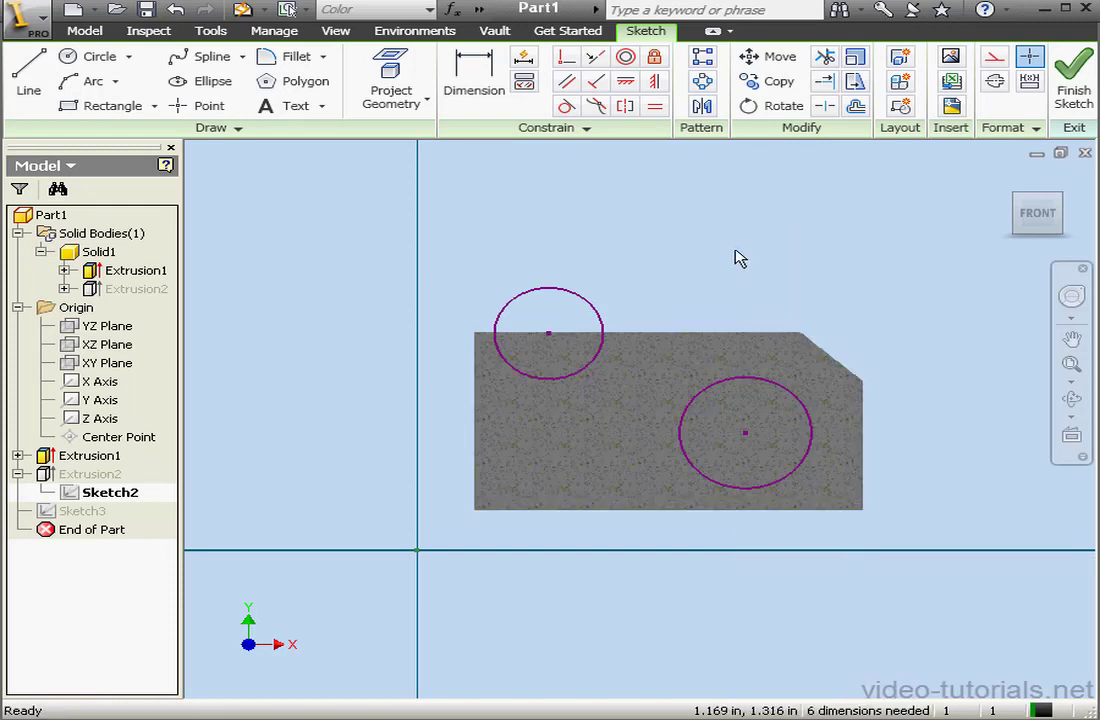
click(598, 316)
key(Delete)
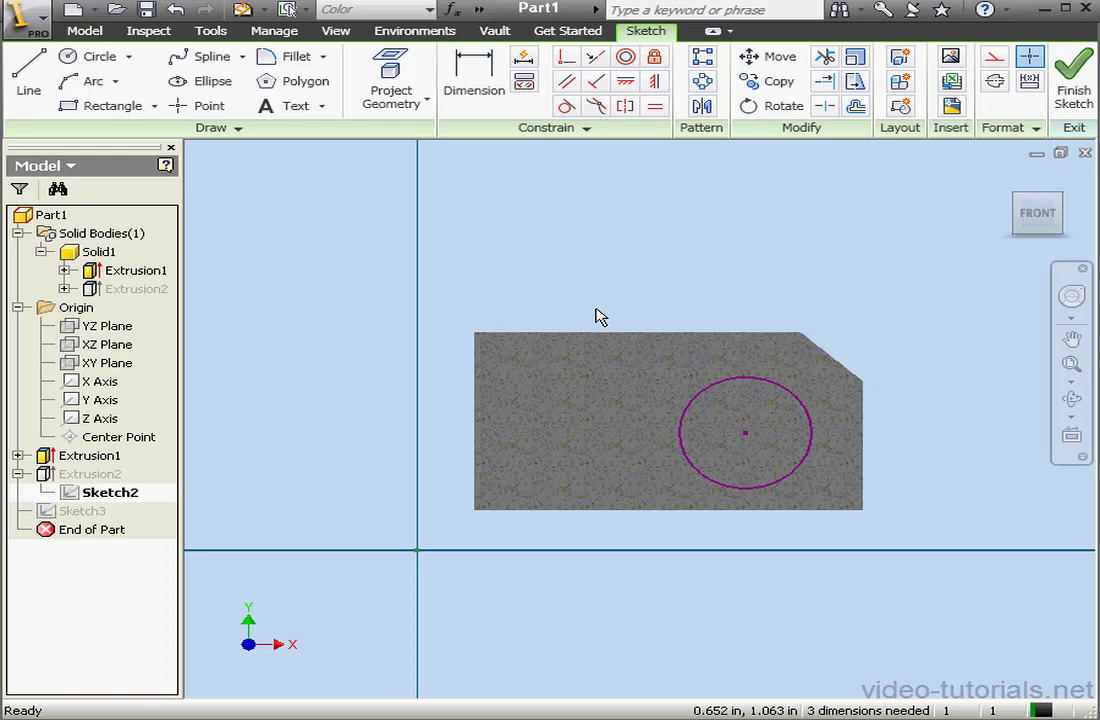
Draw a rectangle across the block's upper edge in place of the deleted circle, and finish the sketch
click(106, 107)
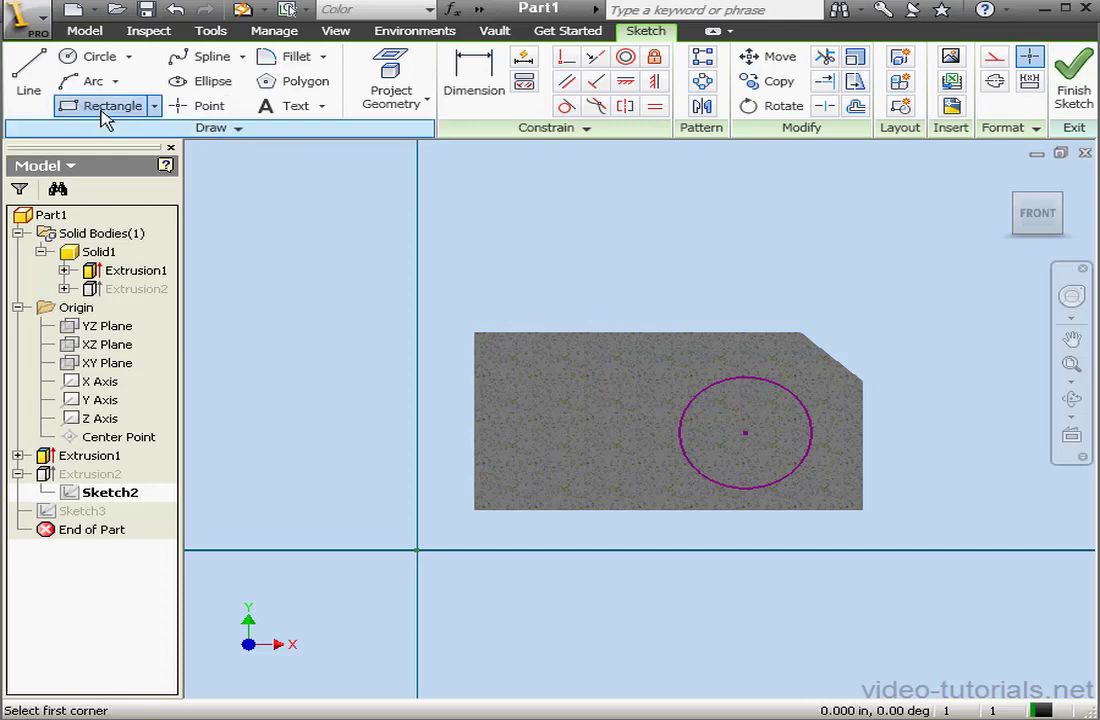
click(580, 383)
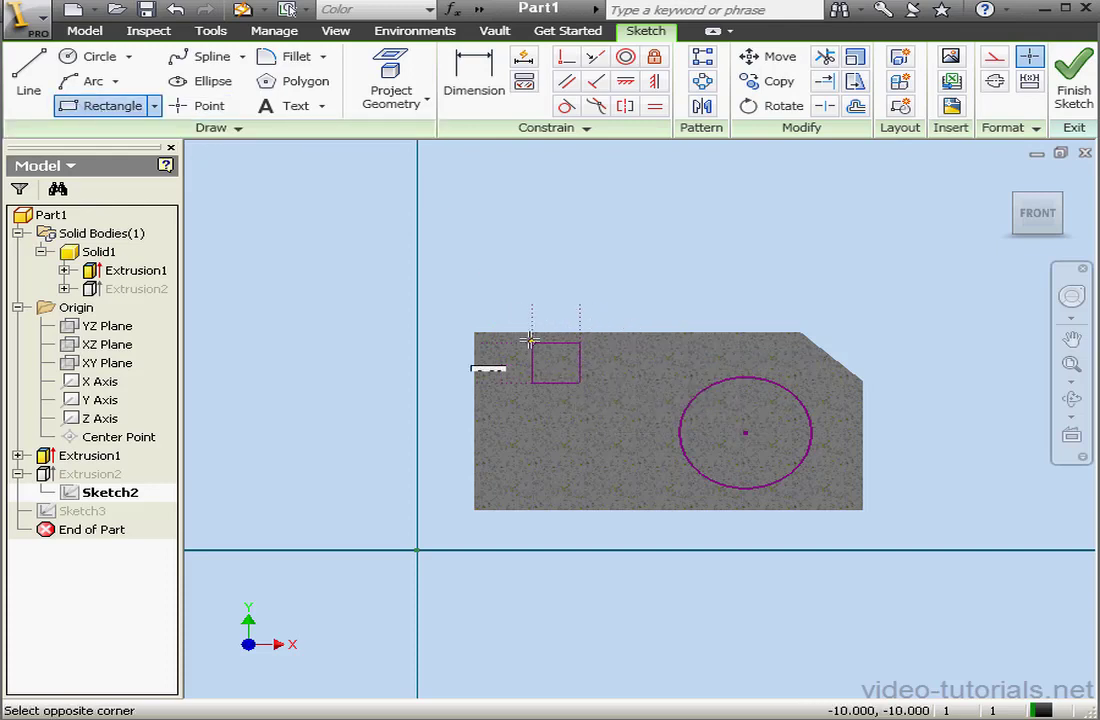
click(503, 294)
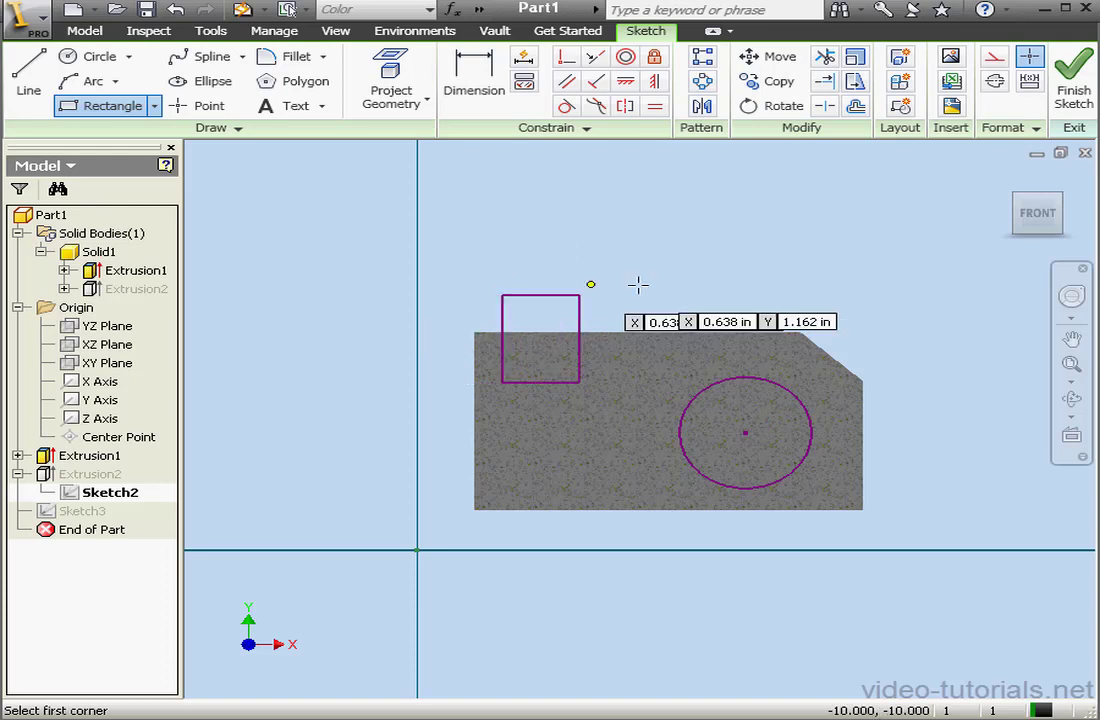
click(1072, 85)
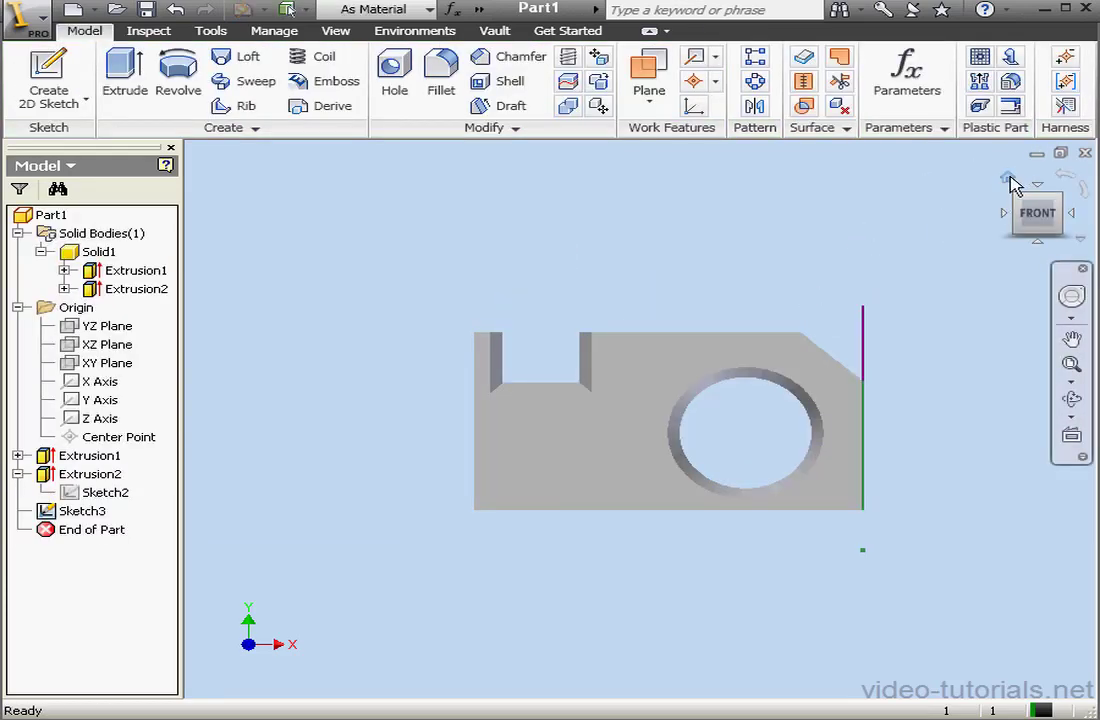
click(1007, 179)
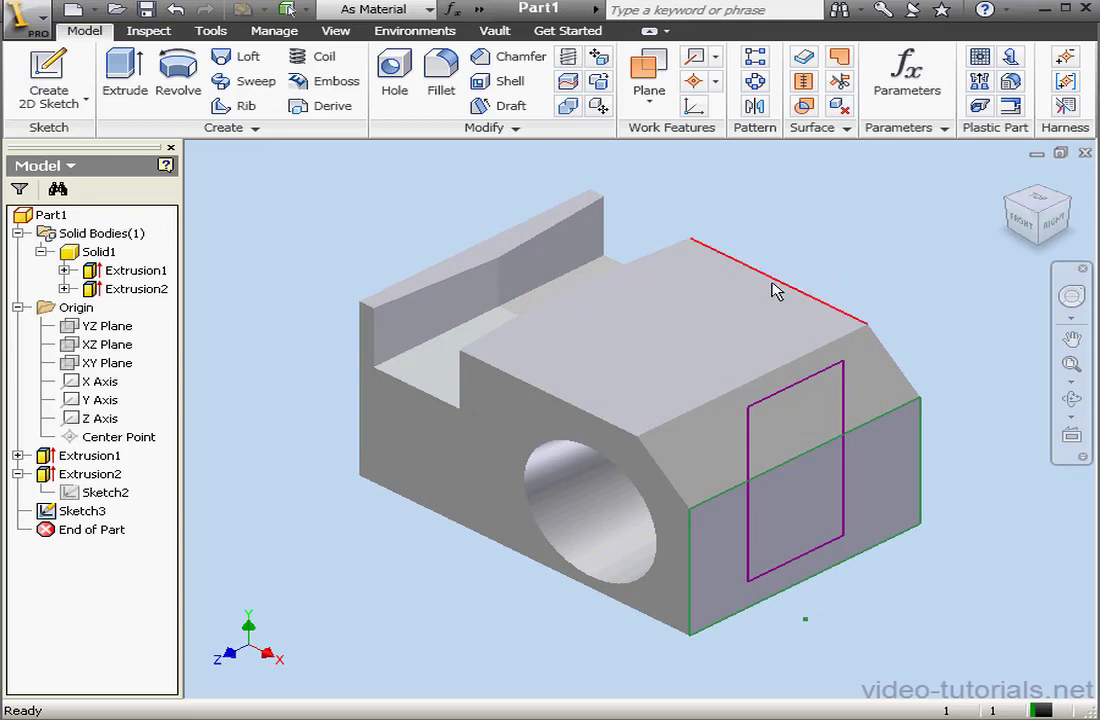
Cut the end-face rectangle through the block with the To extent, ending at the far slanted wall of the rectangular groove
click(140, 85)
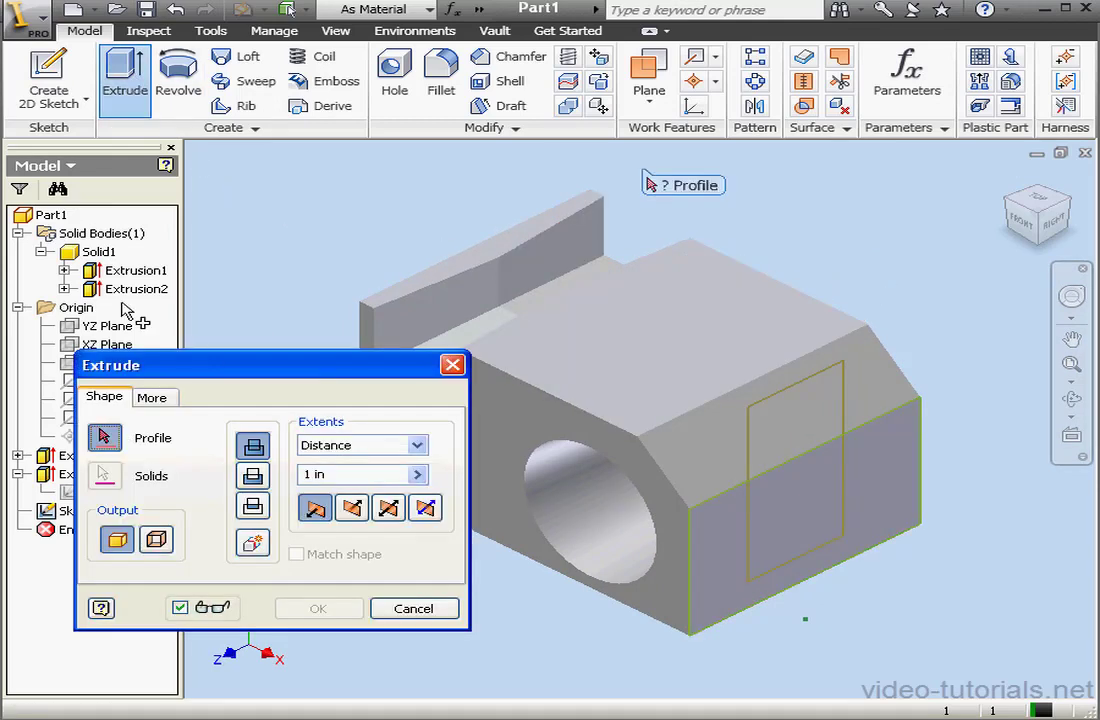
click(800, 426)
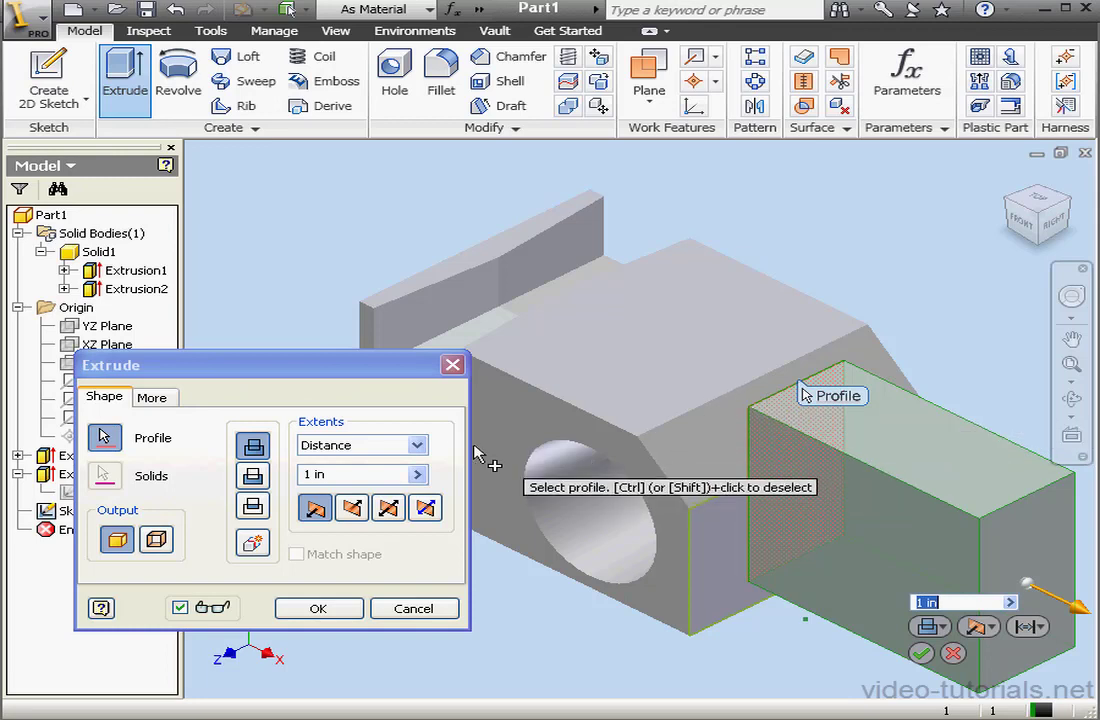
click(416, 445)
click(333, 491)
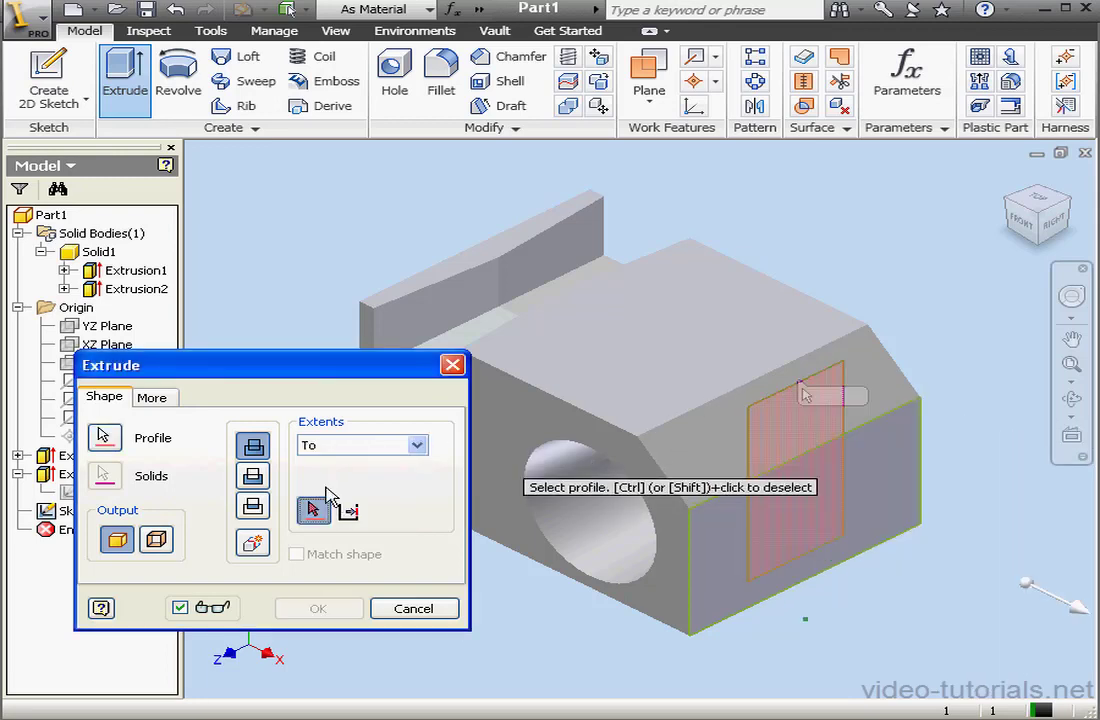
click(452, 314)
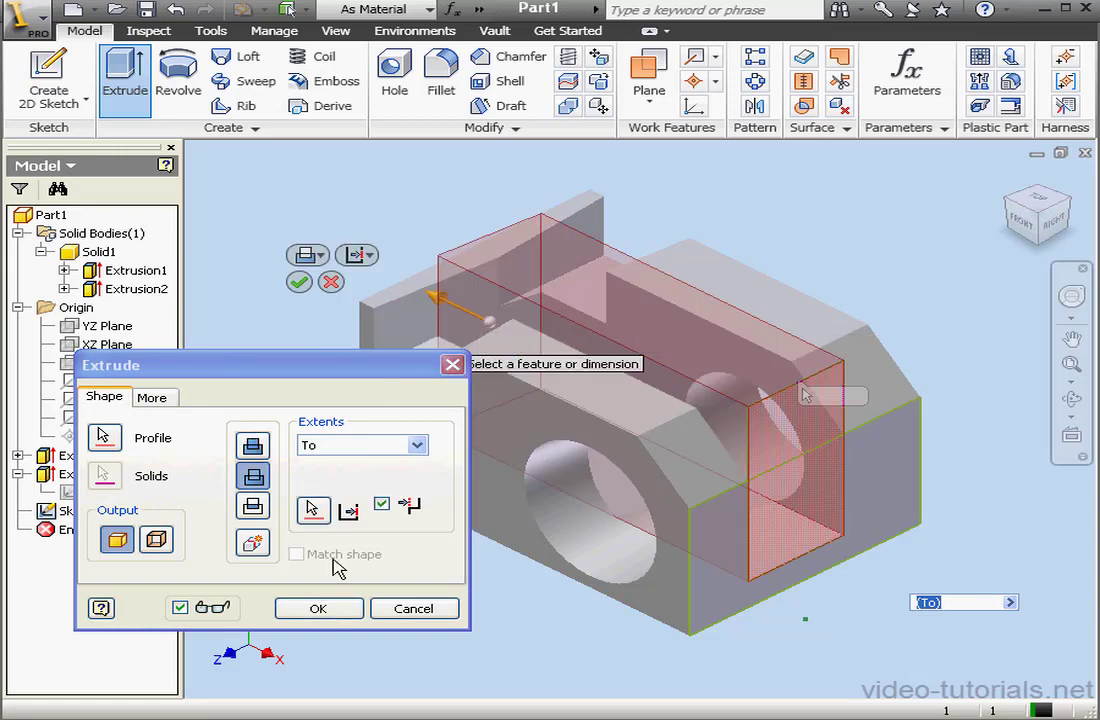
click(335, 610)
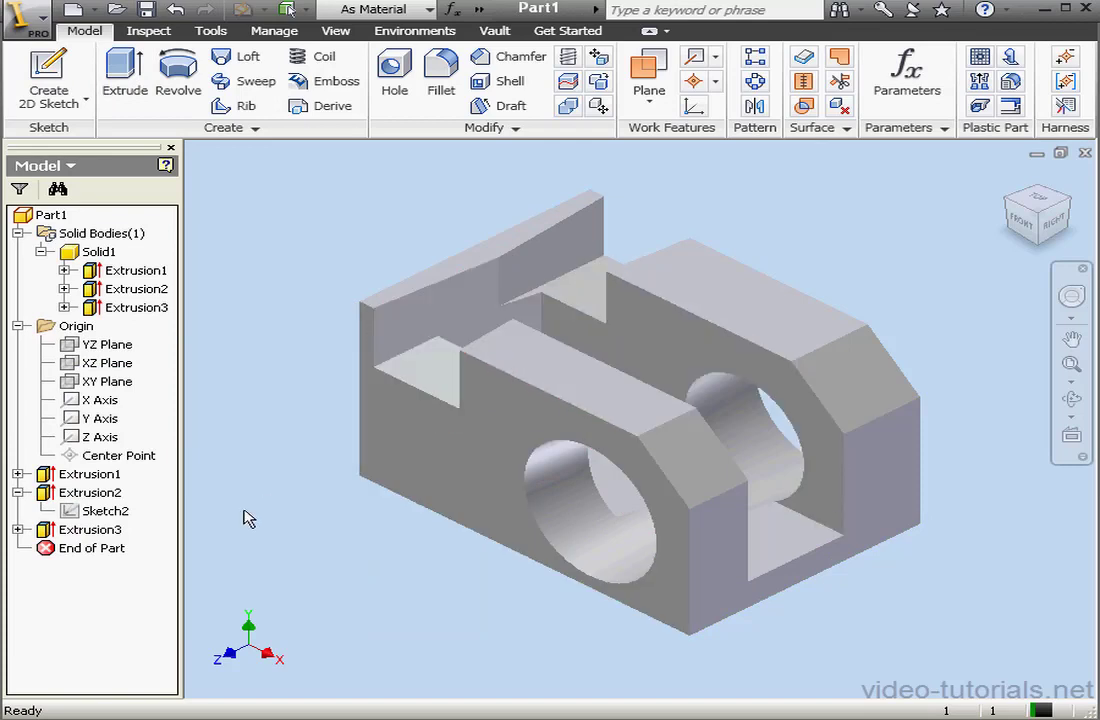
Edit the third extrusion and change its operation from cut to join
double_click(80, 530)
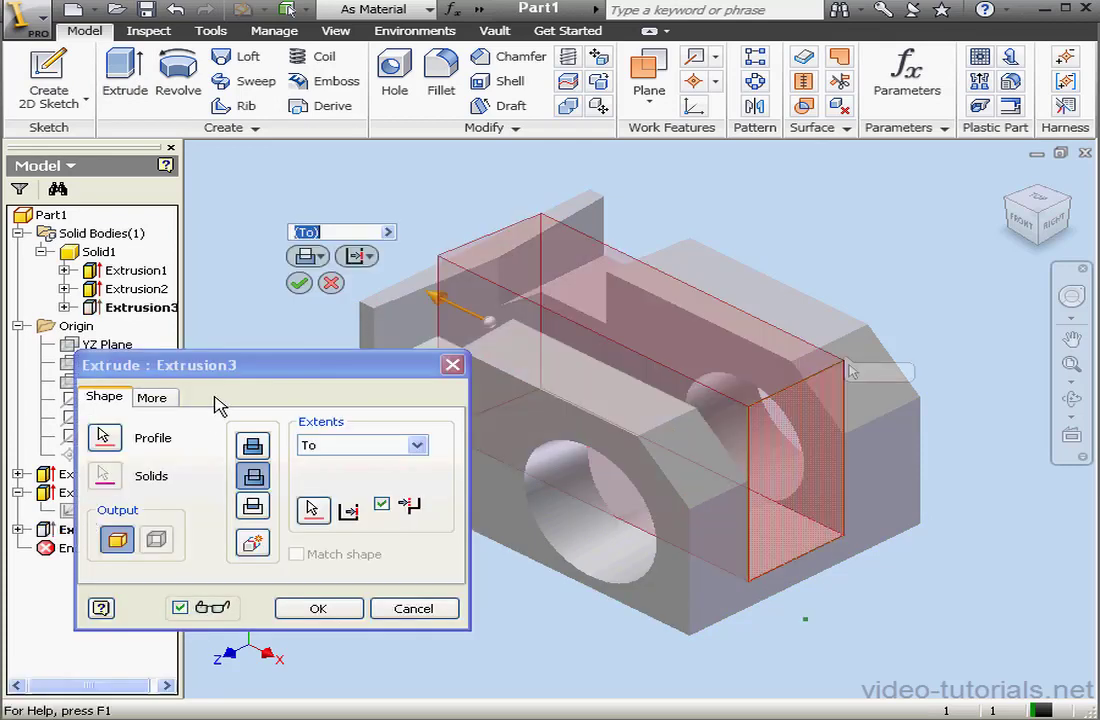
click(253, 445)
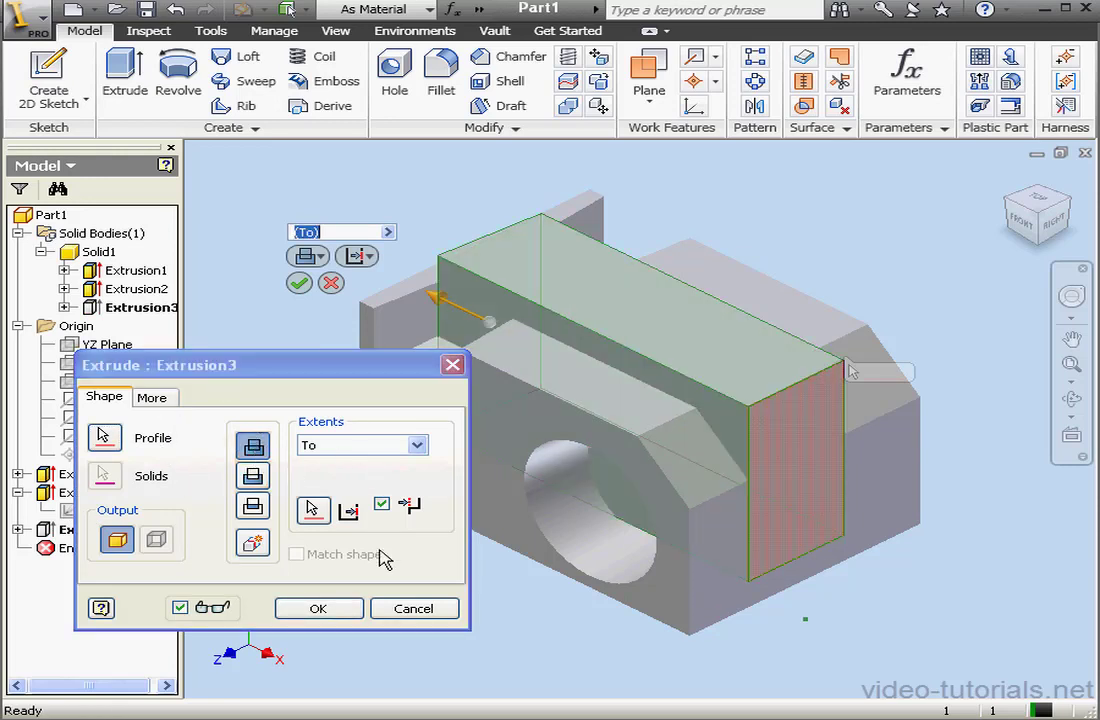
click(320, 609)
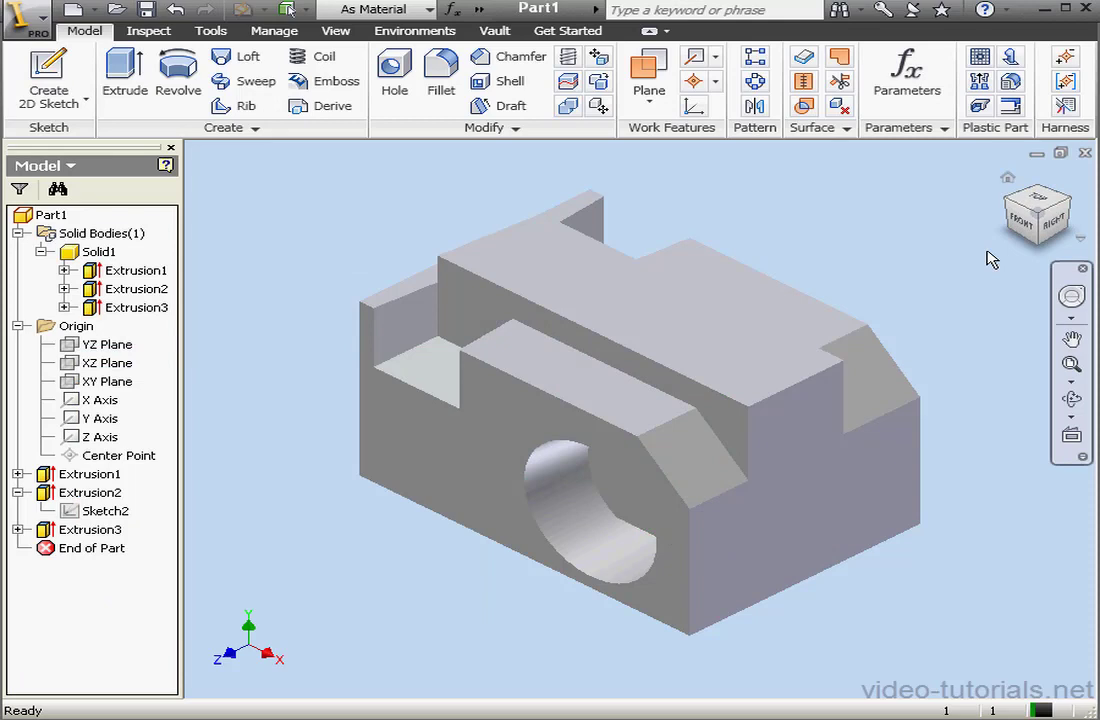
Examine from above how the joined extrusion meets the groove's far slanted wall
click(1036, 196)
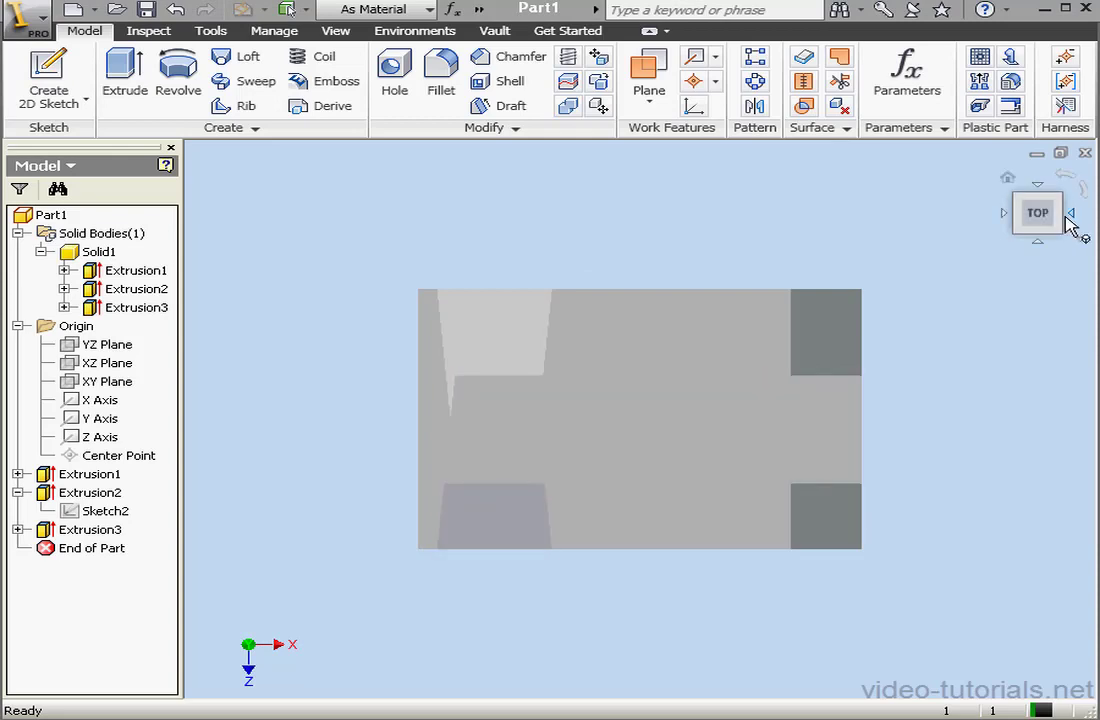
drag(1041, 216, 1024, 214)
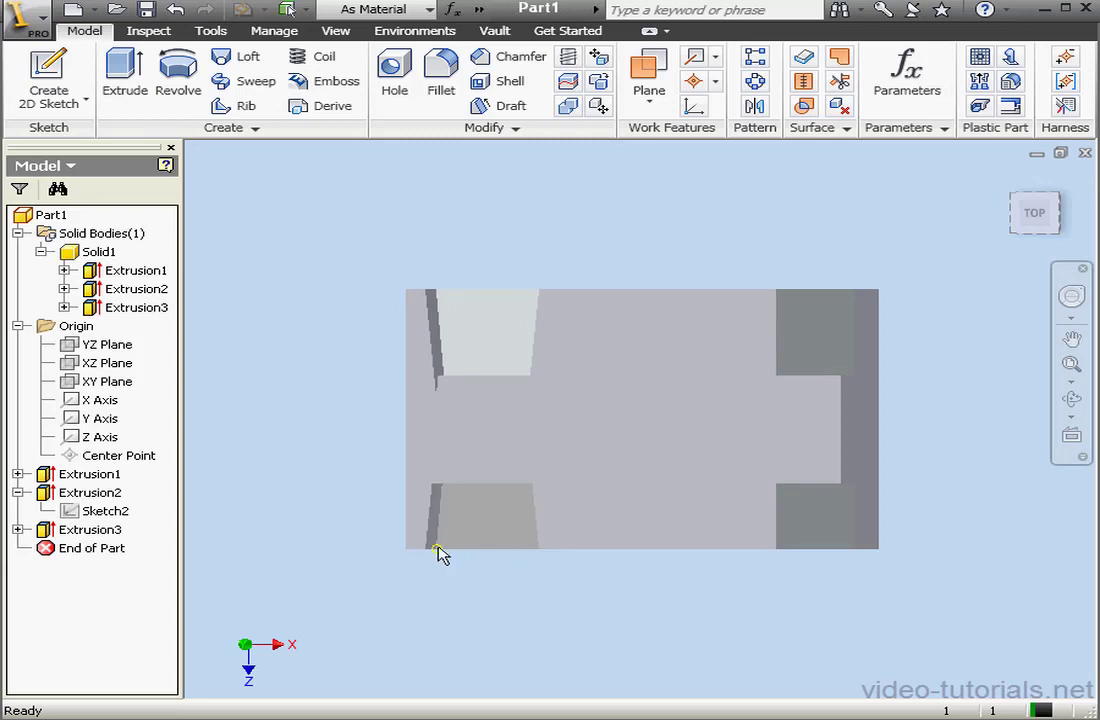
mouse_move(438, 549)
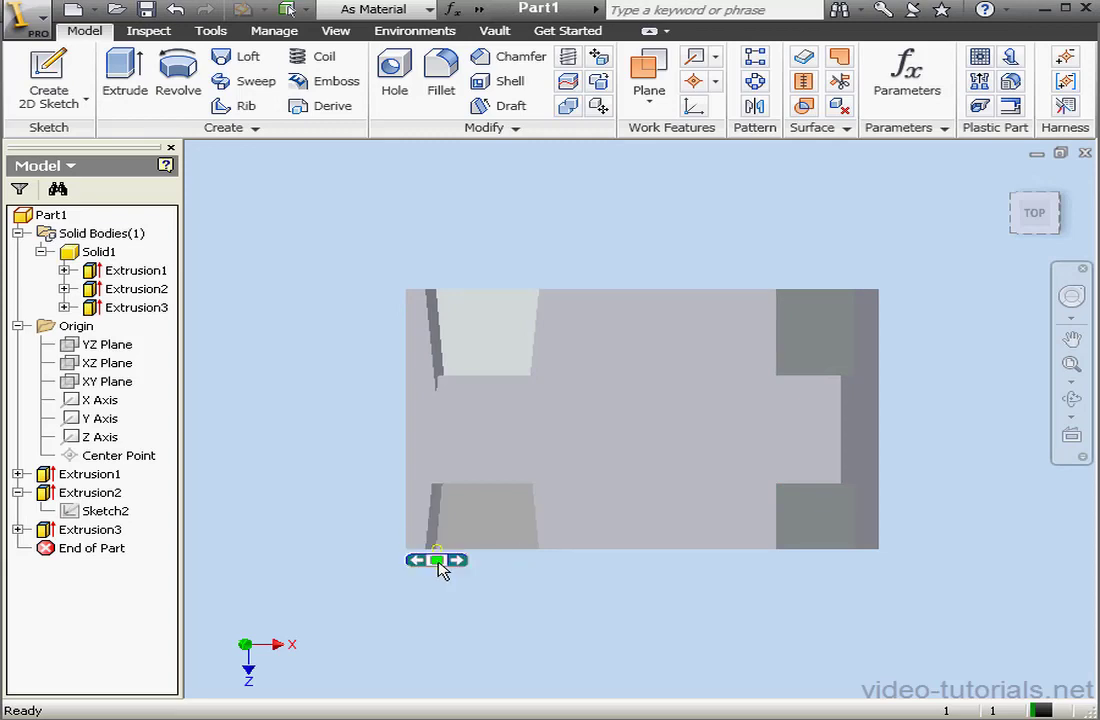